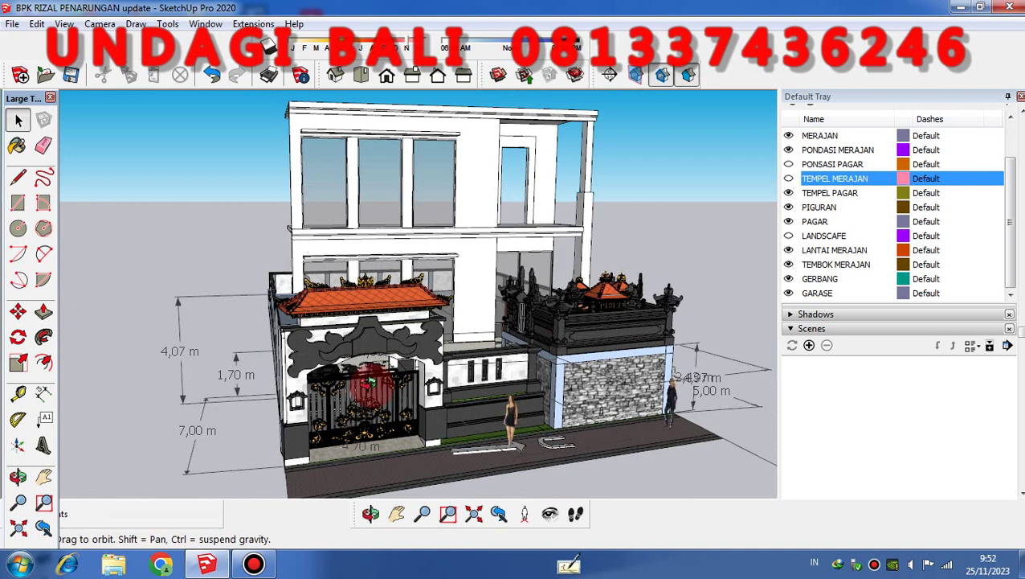
Step: Examine the street frontage from several angles, including the entrance gate, front fence and stone-clad shrine base
{"action": "scroll", "coordinate": [257, 379], "scroll_direction": "down", "scroll_amount": 2}
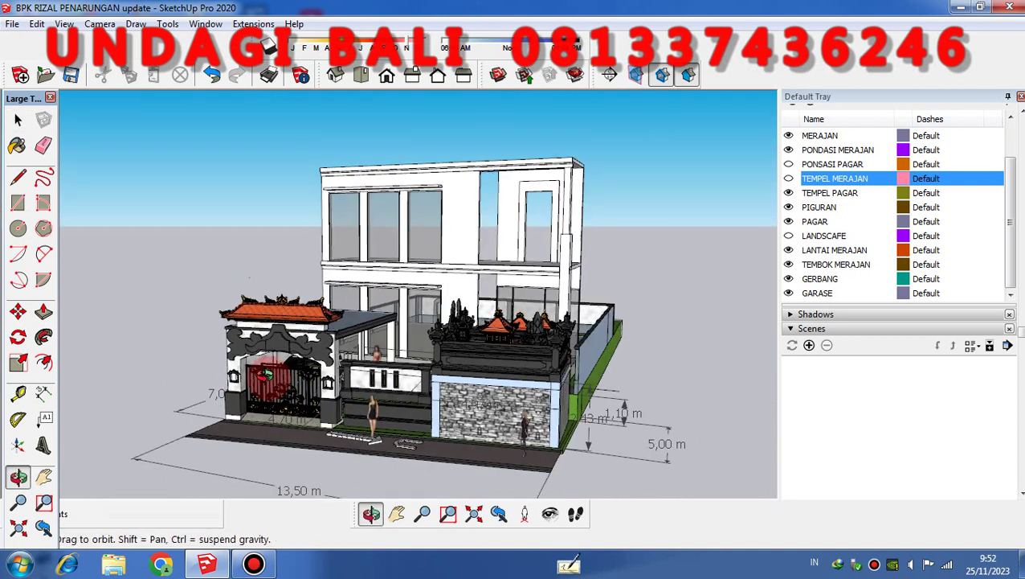
{"action": "scroll", "coordinate": [332, 407], "scroll_direction": "up", "scroll_amount": 4}
{"action": "scroll", "coordinate": [335, 408], "scroll_direction": "down", "scroll_amount": 5}
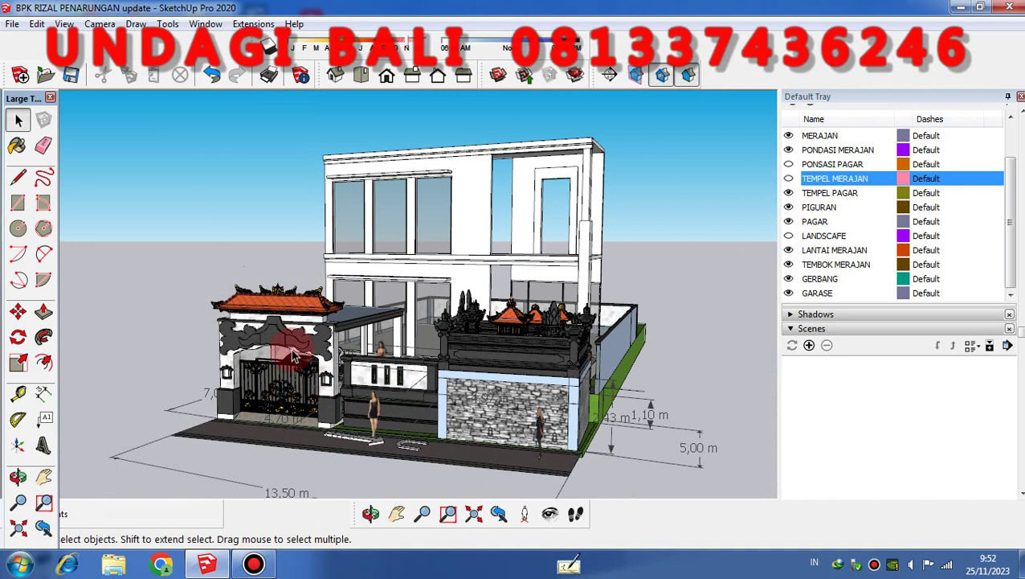
{"action": "middle_click_drag", "start_coordinate": [295, 359], "coordinate": [589, 386]}
{"action": "scroll", "coordinate": [589, 386], "scroll_direction": "down", "scroll_amount": 4}
{"action": "middle_click_drag", "start_coordinate": [579, 337], "coordinate": [619, 301]}
{"action": "scroll", "coordinate": [506, 353], "scroll_direction": "up", "scroll_amount": 3}
{"action": "middle_click_drag", "start_coordinate": [506, 354], "coordinate": [171, 319]}
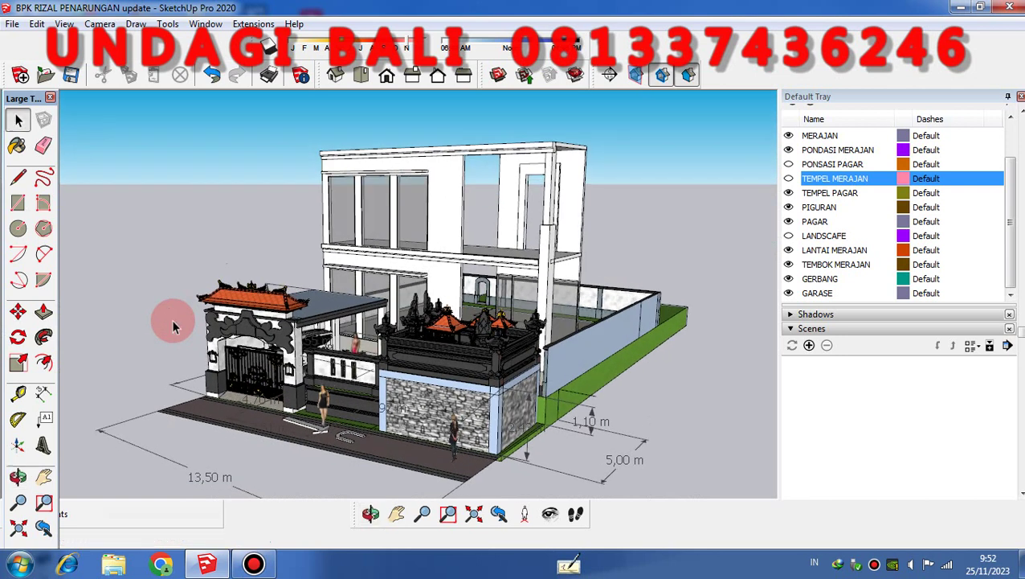
{"action": "scroll", "coordinate": [251, 389], "scroll_direction": "up", "scroll_amount": 5}
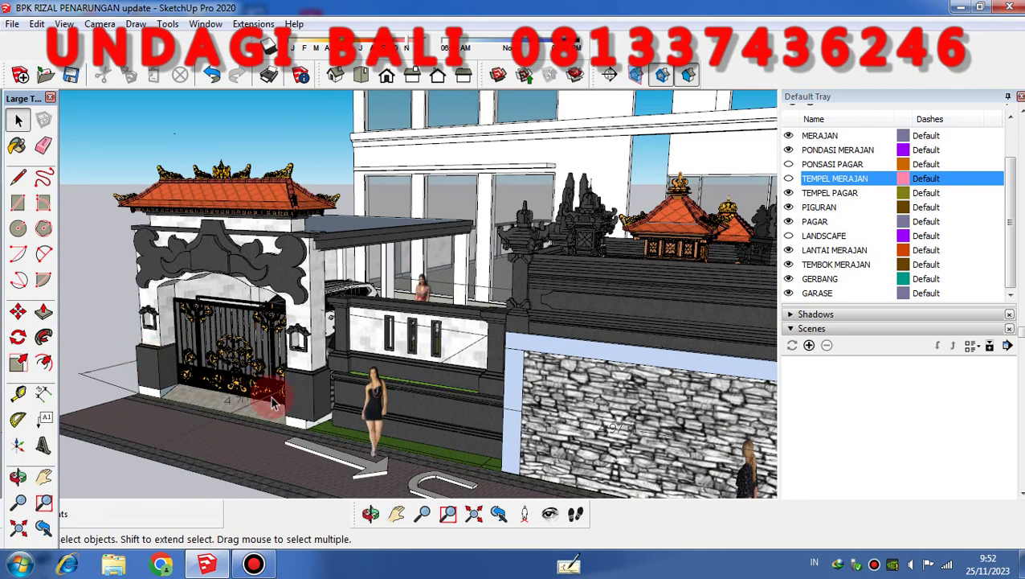
{"action": "scroll", "coordinate": [448, 420], "scroll_direction": "down", "scroll_amount": 2}
{"action": "scroll", "coordinate": [237, 388], "scroll_direction": "up", "scroll_amount": 2}
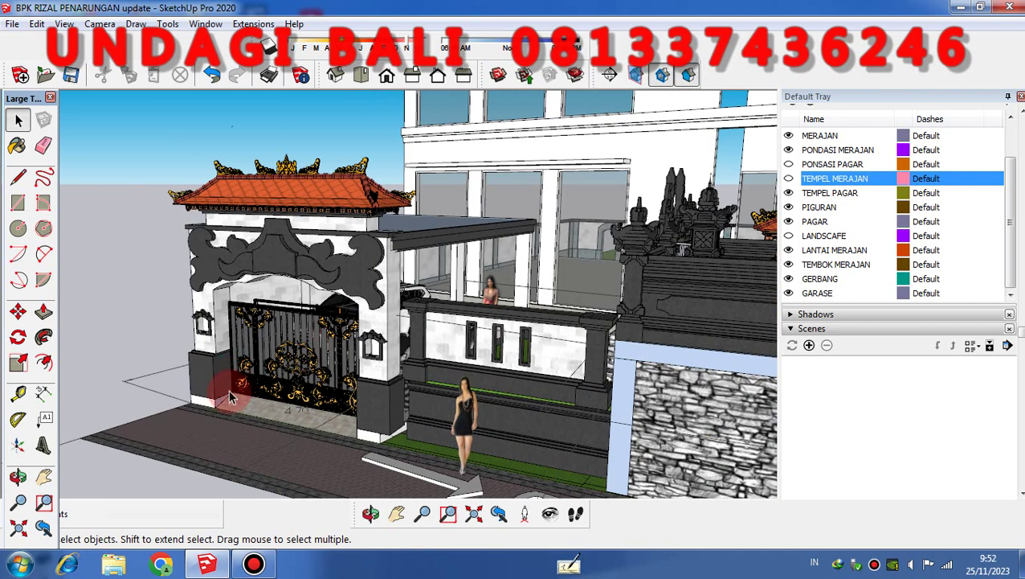
{"action": "scroll", "coordinate": [229, 391], "scroll_direction": "down", "scroll_amount": 2}
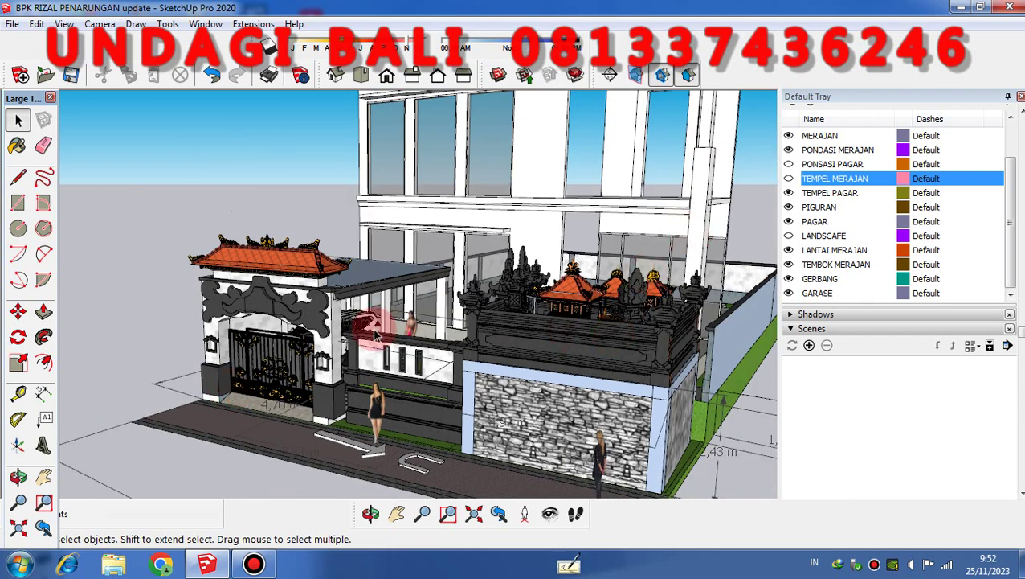
Step: Examine the house facade from the front and the courtyard, carport roof and shrine layout from above
{"action": "middle_click_drag", "start_coordinate": [374, 334], "coordinate": [508, 321]}
{"action": "scroll", "coordinate": [508, 325], "scroll_direction": "down", "scroll_amount": 1}
{"action": "middle_click_drag", "start_coordinate": [399, 341], "coordinate": [649, 357]}
{"action": "scroll", "coordinate": [528, 359], "scroll_direction": "down", "scroll_amount": 2}
{"action": "middle_click_drag", "start_coordinate": [453, 358], "coordinate": [321, 345]}
{"action": "scroll", "coordinate": [418, 354], "scroll_direction": "up", "scroll_amount": 5}
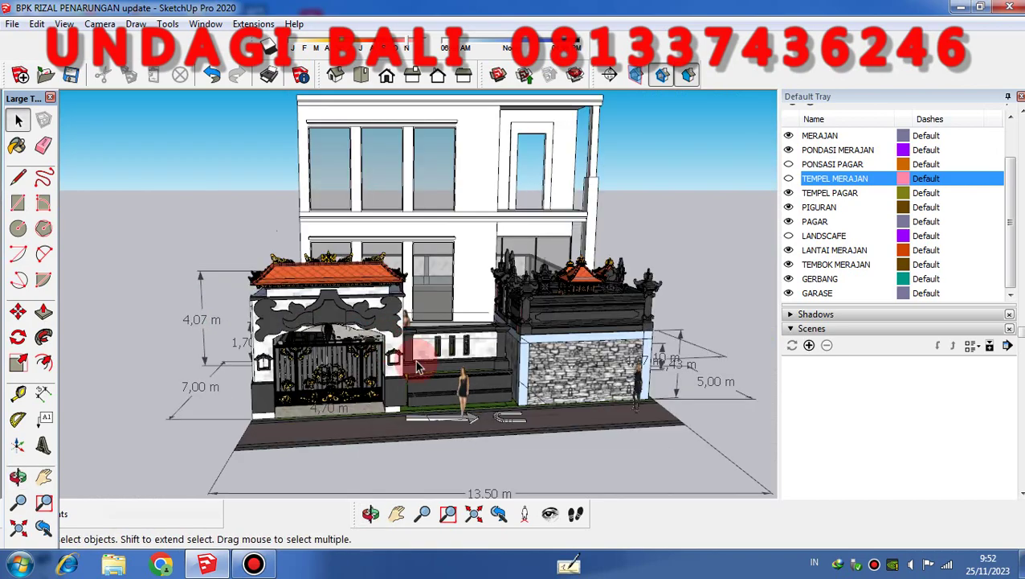
{"action": "scroll", "coordinate": [419, 353], "scroll_direction": "up", "scroll_amount": 2}
{"action": "scroll", "coordinate": [500, 352], "scroll_direction": "down", "scroll_amount": 1}
{"action": "middle_click_drag", "start_coordinate": [519, 357], "coordinate": [476, 424]}
{"action": "scroll", "coordinate": [474, 413], "scroll_direction": "down", "scroll_amount": 4}
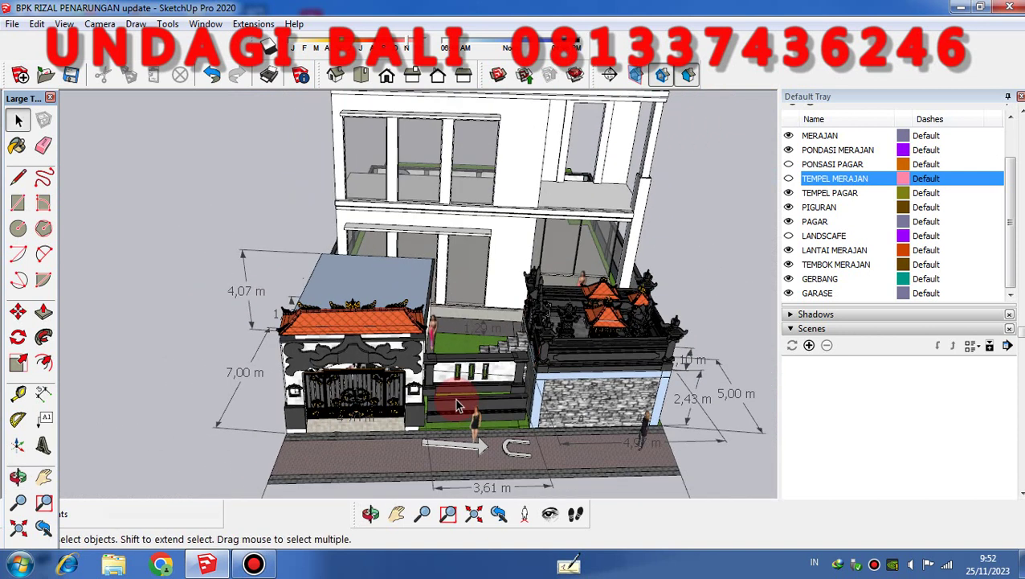
{"action": "middle_click_drag", "start_coordinate": [501, 363], "coordinate": [625, 319]}
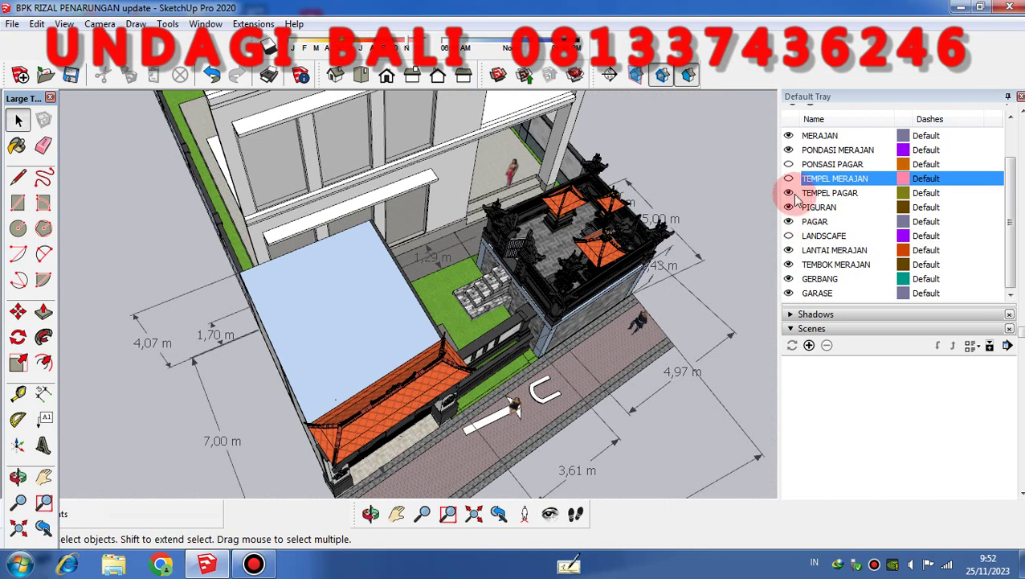
Step: Make the hidden TEMPEL MERAJAN and LANDSCAFE tags visible
{"action": "middle_click_drag", "start_coordinate": [762, 167], "coordinate": [456, 273]}
{"action": "left_click", "coordinate": [667, 269]}
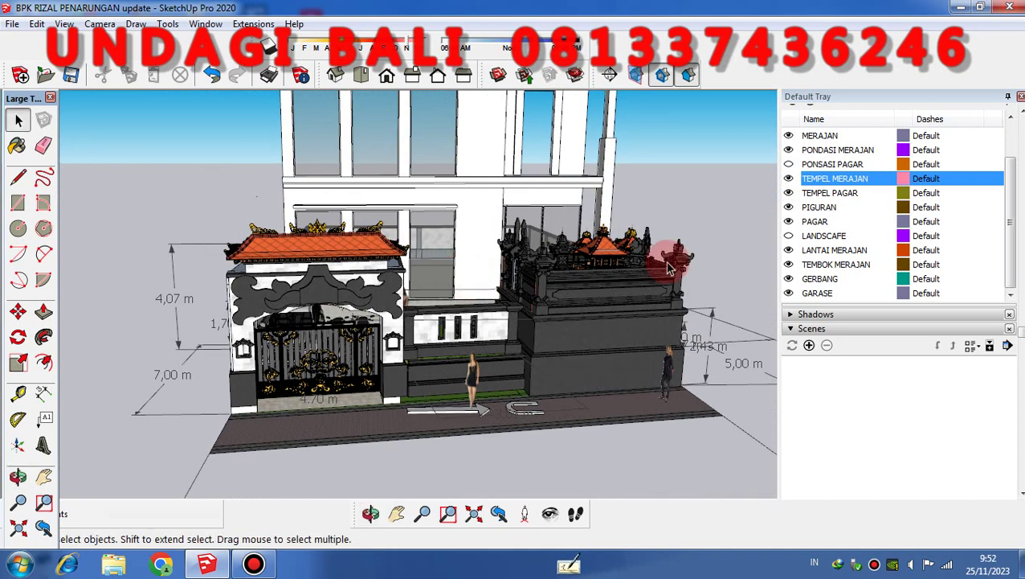
{"action": "left_click", "coordinate": [789, 236]}
{"action": "middle_click_drag", "start_coordinate": [599, 313], "coordinate": [585, 295]}
{"action": "scroll", "coordinate": [494, 377], "scroll_direction": "down", "scroll_amount": 2}
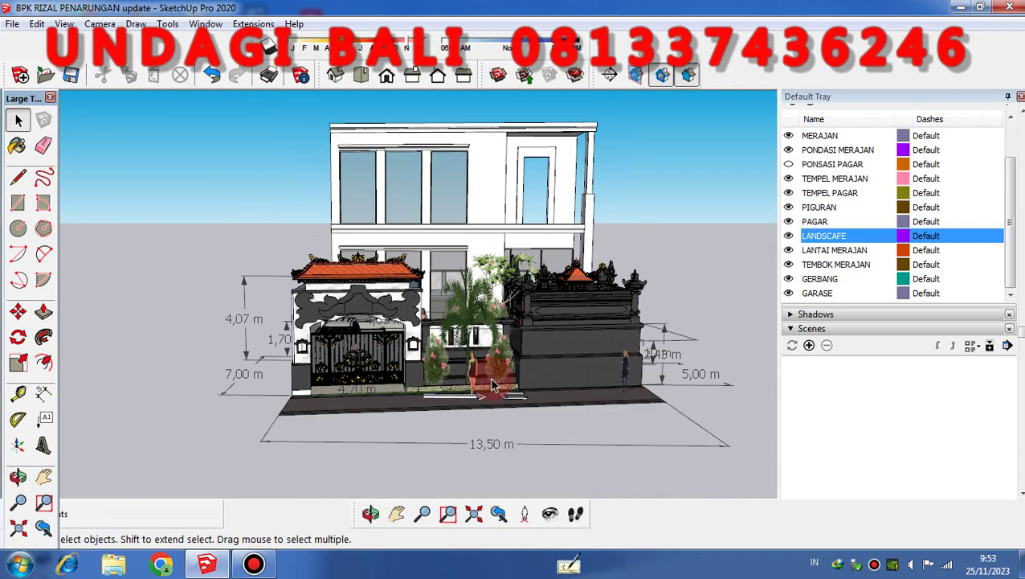
Step: Examine the planting strip along the front fence, with its palm, flowering shrubs, grass and stone edging beside the gate
{"action": "middle_click_drag", "start_coordinate": [426, 374], "coordinate": [469, 435]}
{"action": "scroll", "coordinate": [473, 409], "scroll_direction": "up", "scroll_amount": 6}
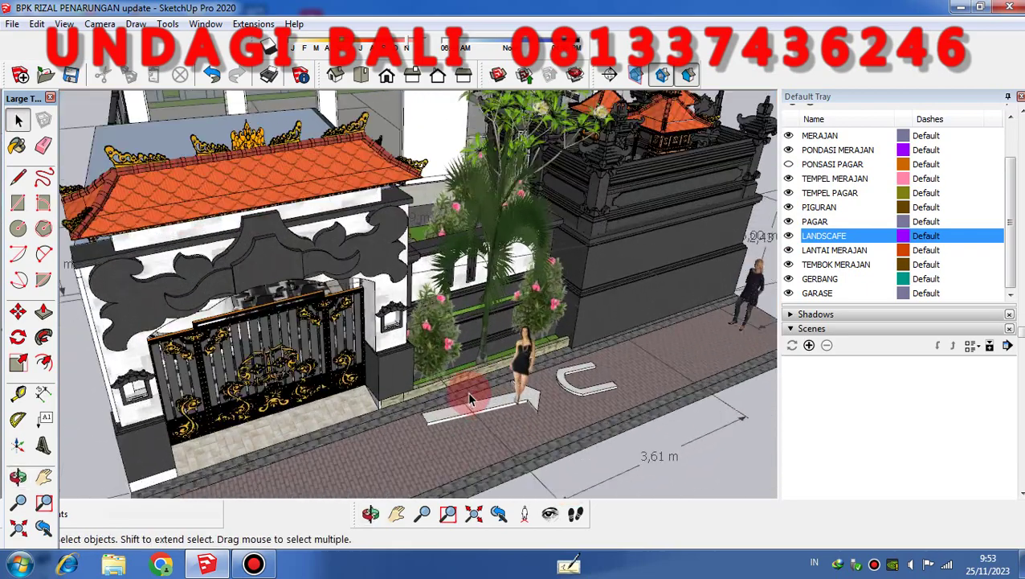
{"action": "middle_click_drag", "start_coordinate": [469, 391], "coordinate": [383, 425]}
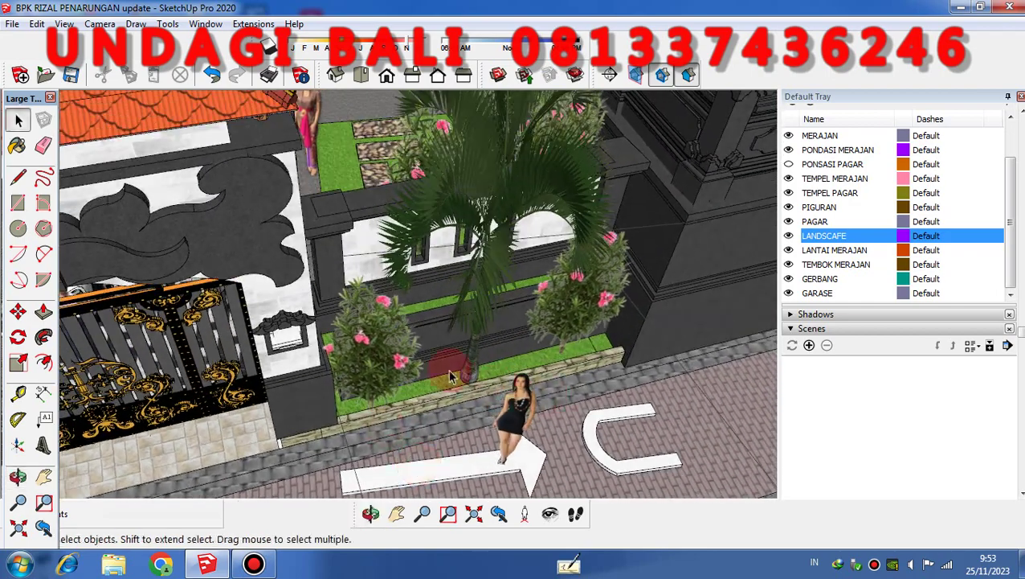
{"action": "scroll", "coordinate": [484, 387], "scroll_direction": "up", "scroll_amount": 5}
{"action": "middle_click_drag", "start_coordinate": [617, 347], "coordinate": [567, 309]}
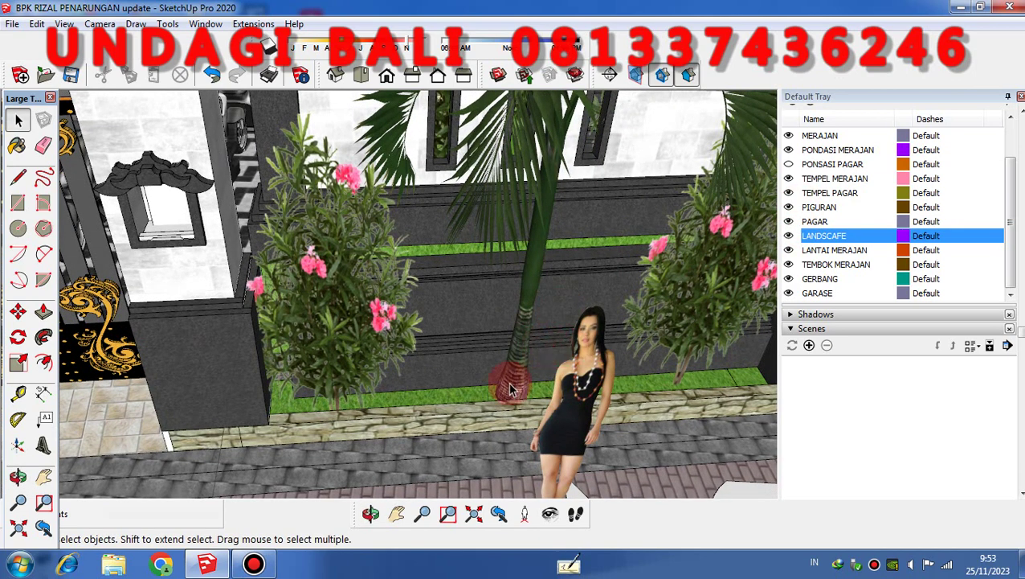
{"action": "scroll", "coordinate": [511, 389], "scroll_direction": "down", "scroll_amount": 4}
{"action": "middle_click_drag", "start_coordinate": [480, 359], "coordinate": [423, 418]}
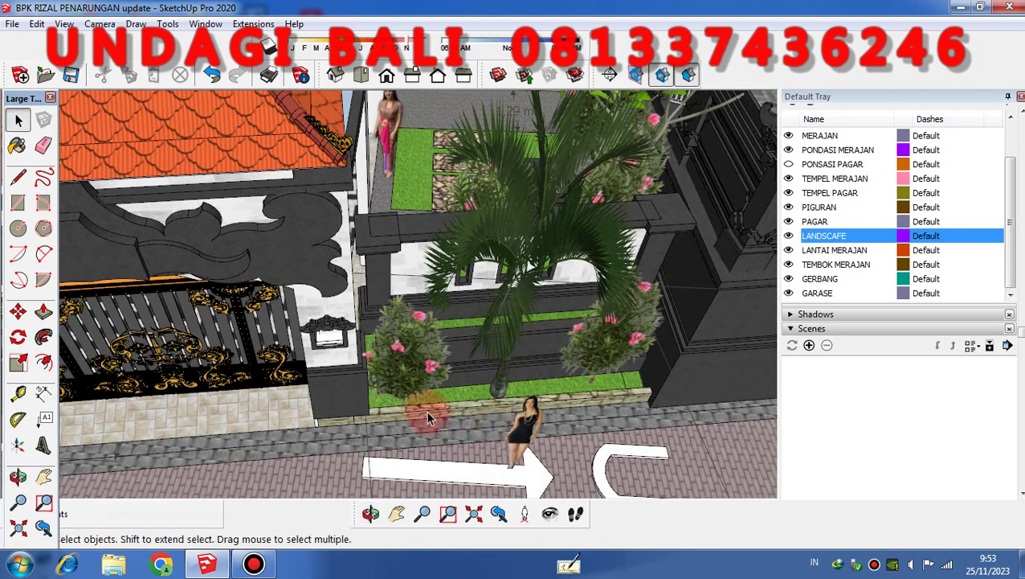
{"action": "middle_click_drag", "start_coordinate": [515, 404], "coordinate": [542, 339]}
{"action": "scroll", "coordinate": [359, 347], "scroll_direction": "up", "scroll_amount": 4}
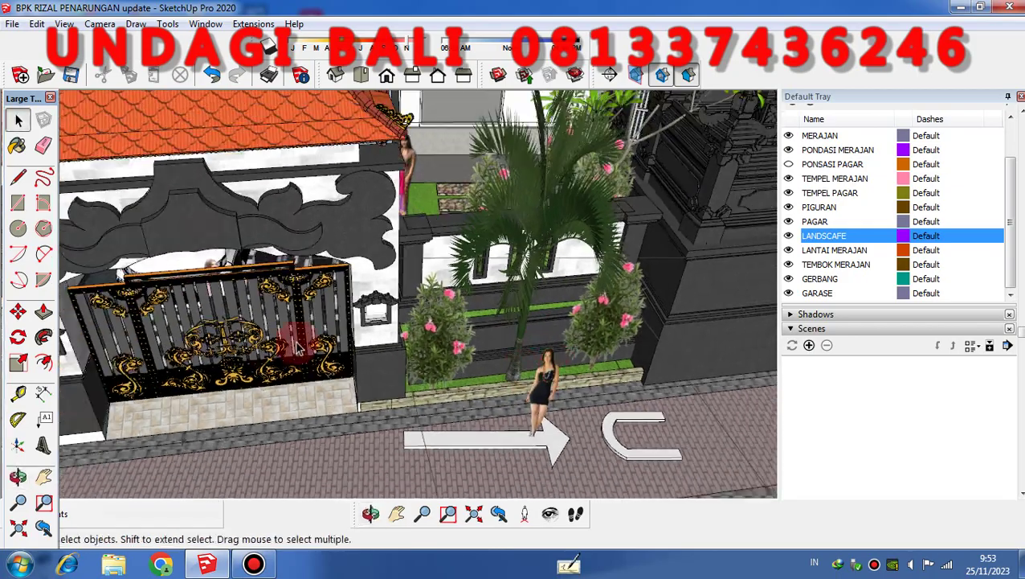
{"action": "scroll", "coordinate": [359, 347], "scroll_direction": "down", "scroll_amount": 3}
{"action": "middle_click_drag", "start_coordinate": [474, 400], "coordinate": [431, 266]}
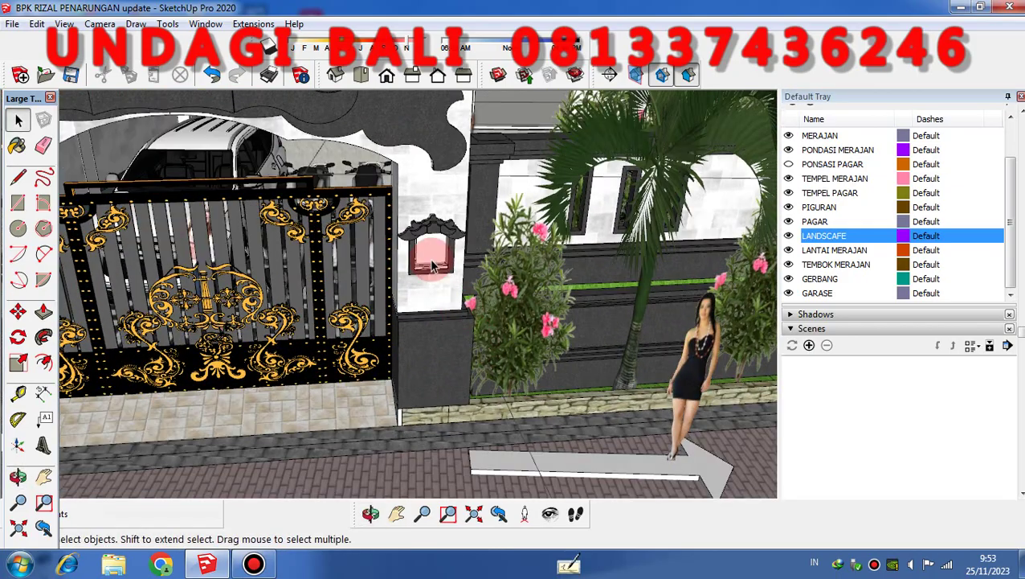
{"action": "scroll", "coordinate": [582, 415], "scroll_direction": "down", "scroll_amount": 3}
Step: Examine the entrance gate from street level and the whole landscaped frontage from above
{"action": "middle_click_drag", "start_coordinate": [582, 414], "coordinate": [257, 336]}
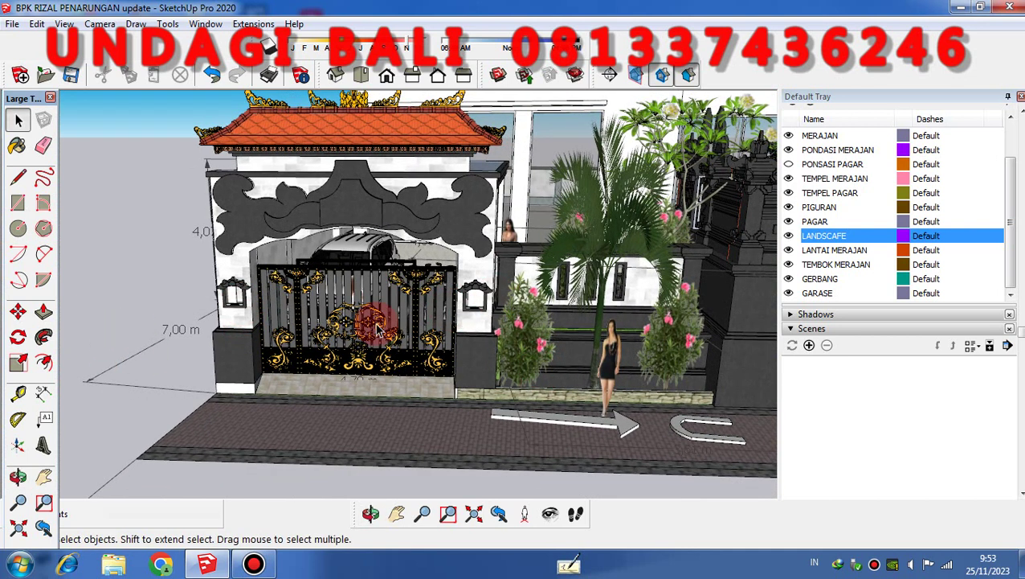
{"action": "scroll", "coordinate": [378, 326], "scroll_direction": "down", "scroll_amount": 2}
{"action": "middle_click_drag", "start_coordinate": [377, 325], "coordinate": [460, 241]}
{"action": "scroll", "coordinate": [456, 317], "scroll_direction": "up", "scroll_amount": 2}
{"action": "scroll", "coordinate": [456, 318], "scroll_direction": "up", "scroll_amount": 2}
{"action": "scroll", "coordinate": [436, 360], "scroll_direction": "down", "scroll_amount": 2}
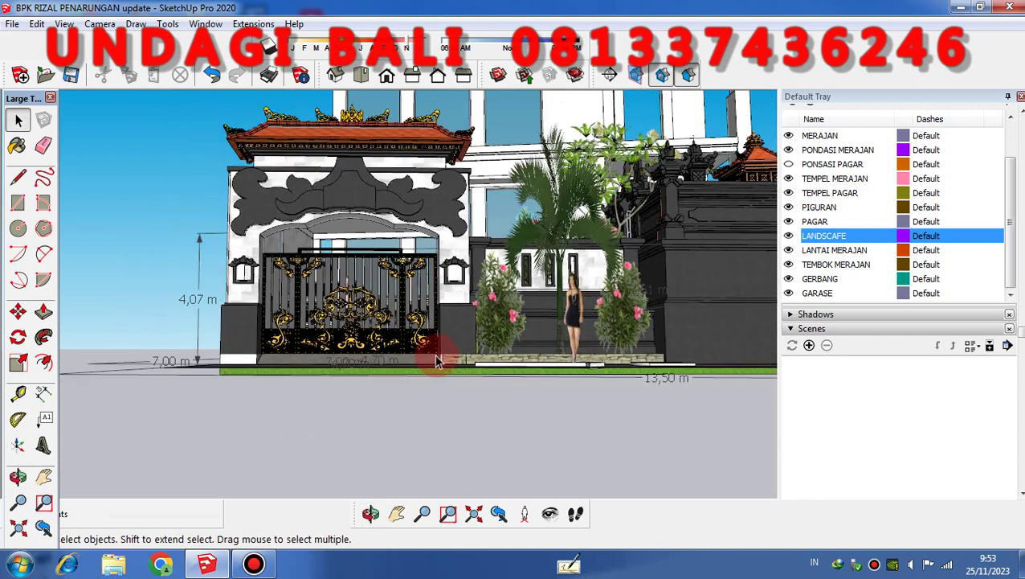
{"action": "scroll", "coordinate": [436, 362], "scroll_direction": "down", "scroll_amount": 2}
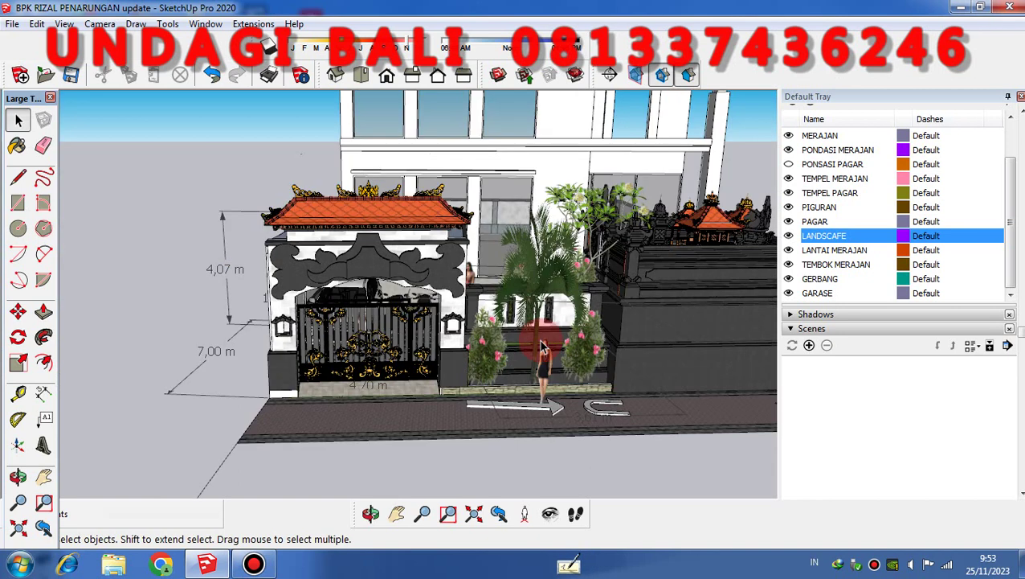
{"action": "mouse_move", "coordinate": [539, 341]}
{"action": "middle_mouse_down"}
{"action": "mouse_move", "coordinate": [549, 359]}
{"action": "mouse_move", "coordinate": [531, 428]}
{"action": "middle_mouse_up"}
{"action": "scroll", "coordinate": [237, 382], "scroll_direction": "down", "scroll_amount": 2}
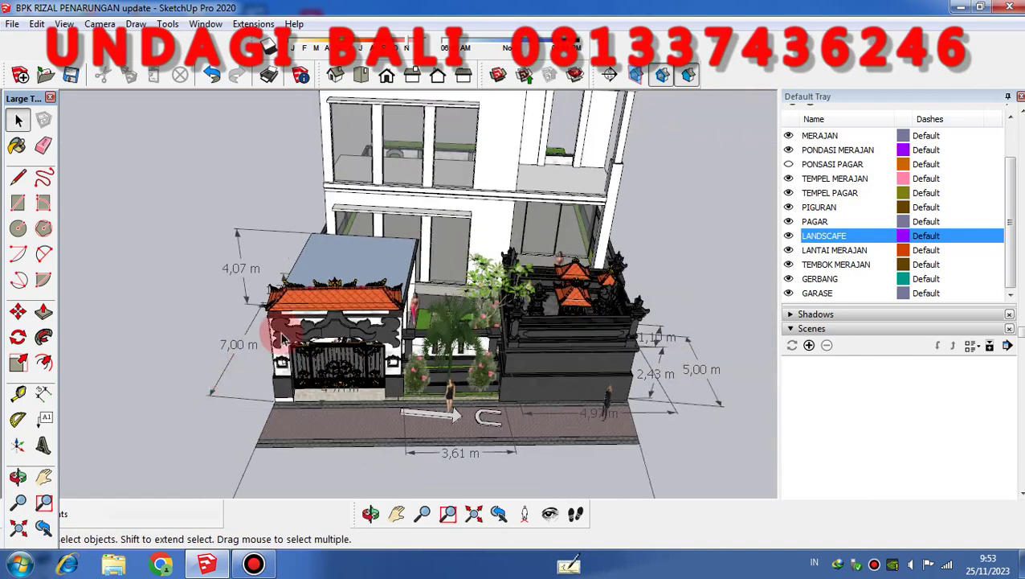
Step: Examine the gate and garage side wall from the corner, and the tiled driveway threshold up close
{"action": "scroll", "coordinate": [579, 301], "scroll_direction": "up", "scroll_amount": 5}
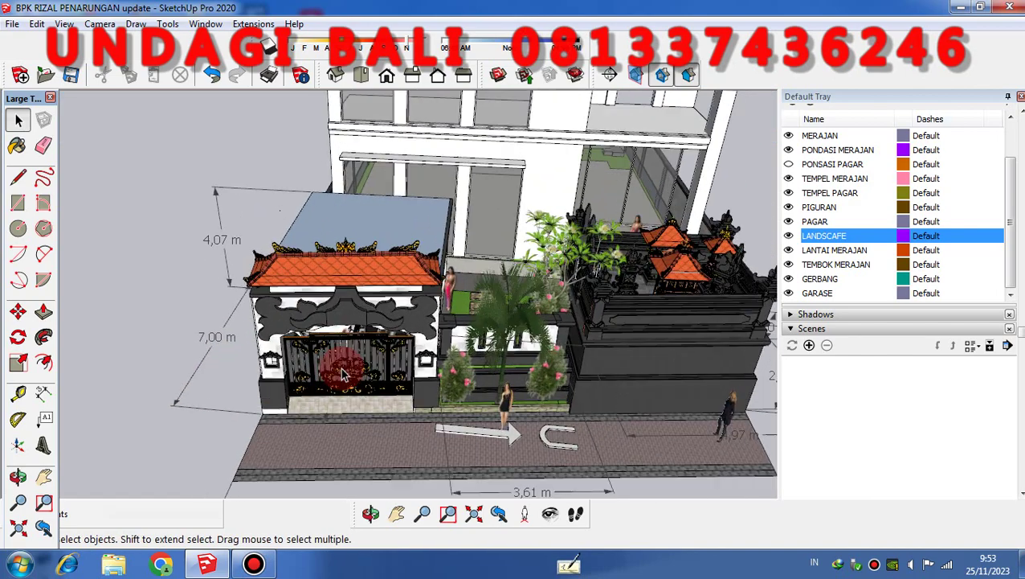
{"action": "middle_click_drag", "start_coordinate": [508, 343], "coordinate": [565, 283]}
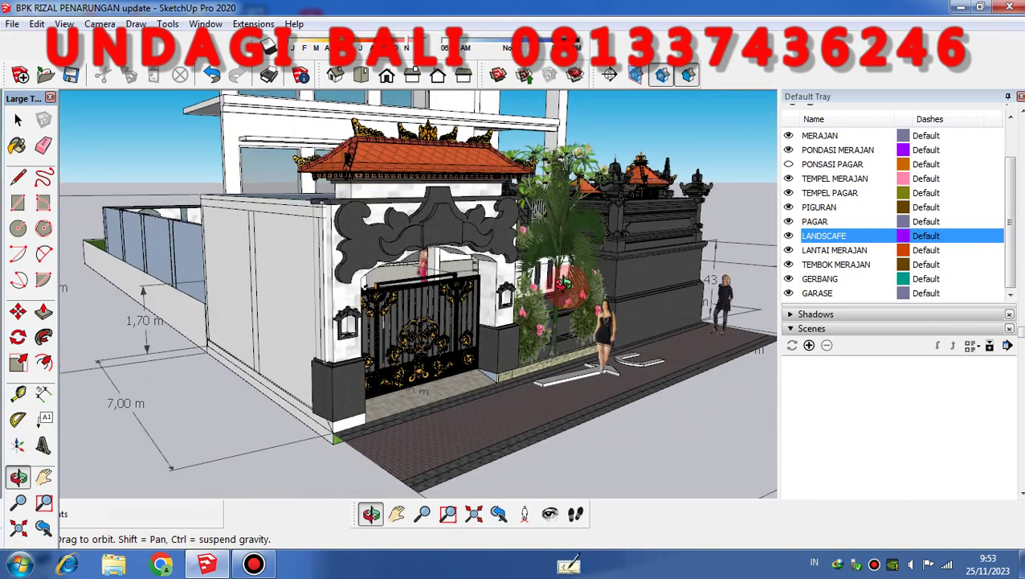
{"action": "scroll", "coordinate": [418, 386], "scroll_direction": "up", "scroll_amount": 2}
{"action": "scroll", "coordinate": [419, 384], "scroll_direction": "down", "scroll_amount": 5}
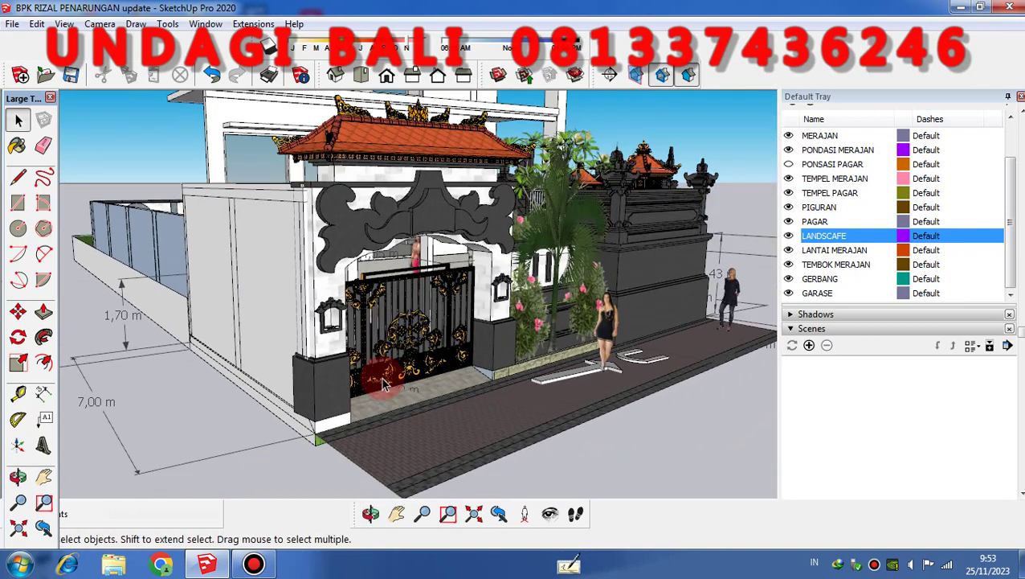
{"action": "middle_click_drag", "start_coordinate": [474, 389], "coordinate": [419, 384]}
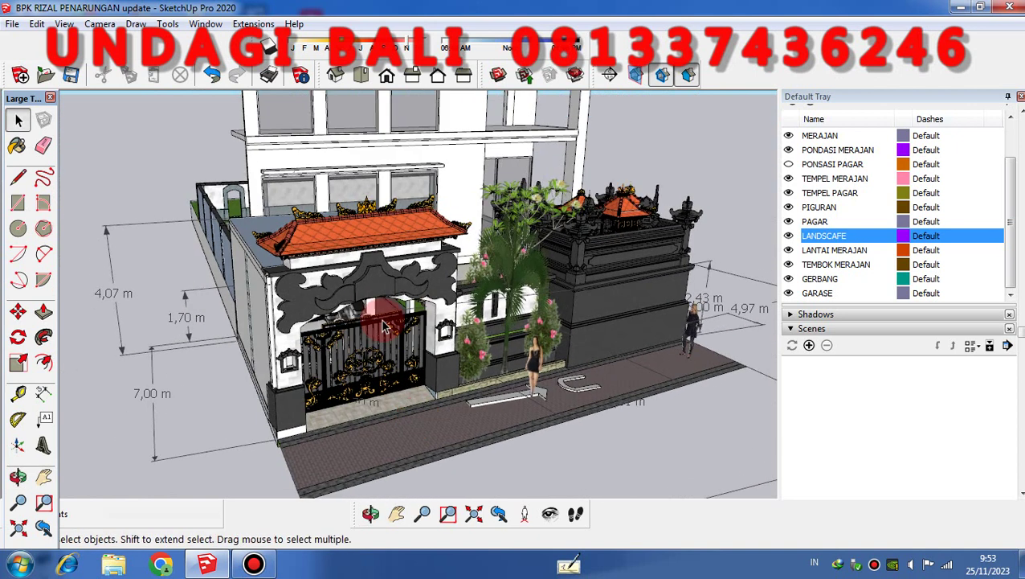
{"action": "scroll", "coordinate": [374, 333], "scroll_direction": "down", "scroll_amount": 2}
{"action": "middle_click_drag", "start_coordinate": [350, 338], "coordinate": [649, 370]}
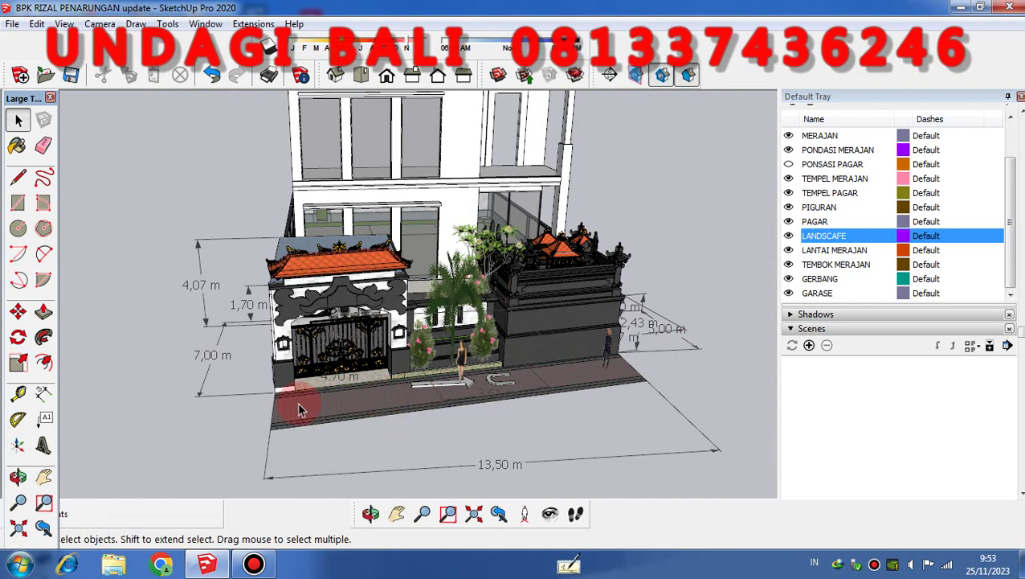
{"action": "scroll", "coordinate": [285, 409], "scroll_direction": "up", "scroll_amount": 4}
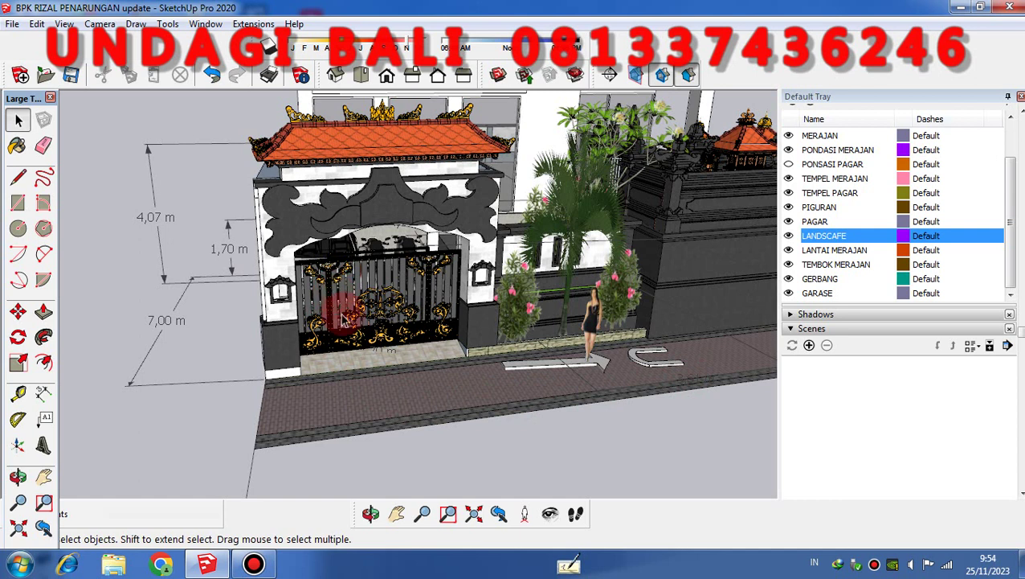
{"action": "scroll", "coordinate": [325, 354], "scroll_direction": "up", "scroll_amount": 4}
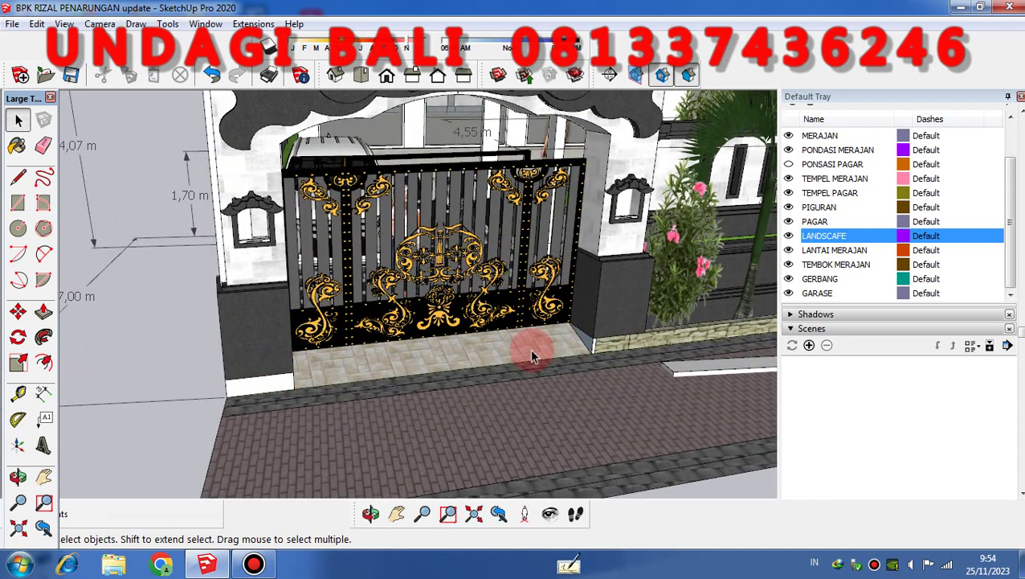
Step: Dimension the entrance gate's opening between the inner base corners of its two pillars, placing the dimension in front of the street paving
{"action": "scroll", "coordinate": [530, 353], "scroll_direction": "down", "scroll_amount": 5}
{"action": "middle_click", "coordinate": [526, 355]}
{"action": "left_click", "coordinate": [17, 176]}
{"action": "scroll", "coordinate": [371, 371], "scroll_direction": "up", "scroll_amount": 5}
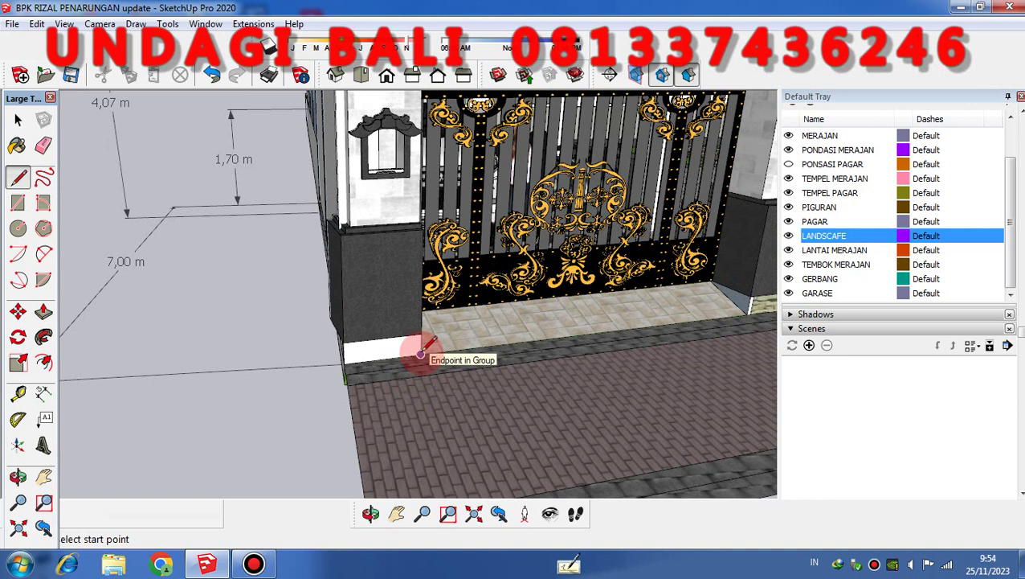
{"action": "left_click", "coordinate": [43, 393]}
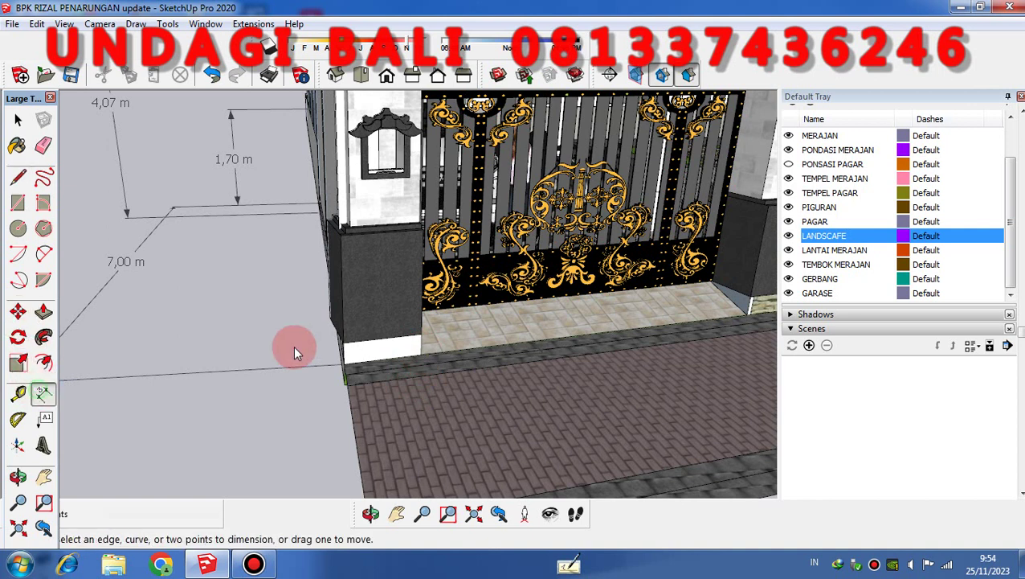
{"action": "left_click", "coordinate": [422, 351]}
{"action": "scroll", "coordinate": [410, 349], "scroll_direction": "down", "scroll_amount": 2}
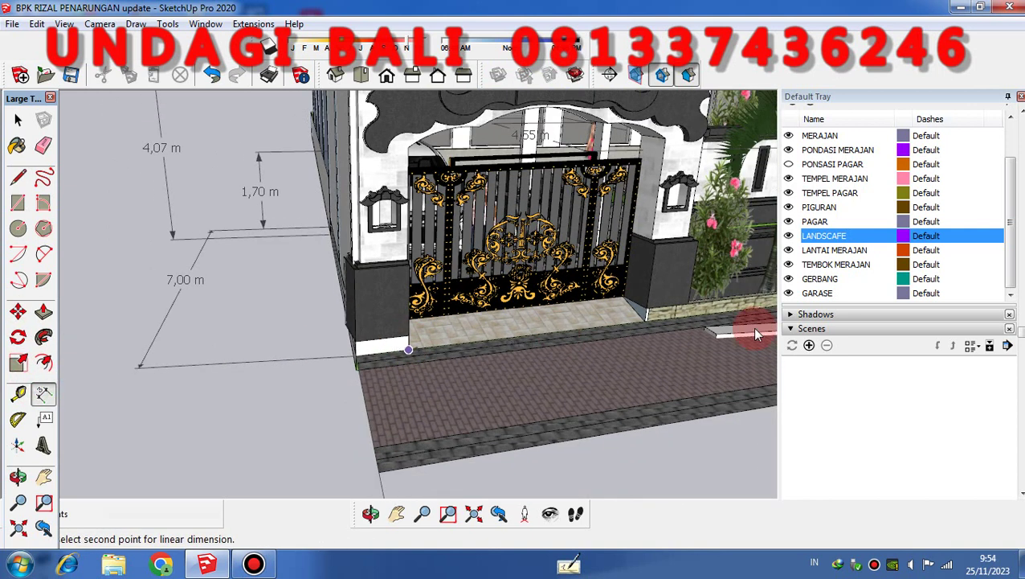
{"action": "left_click", "coordinate": [642, 322]}
{"action": "scroll", "coordinate": [642, 323], "scroll_direction": "down", "scroll_amount": 3}
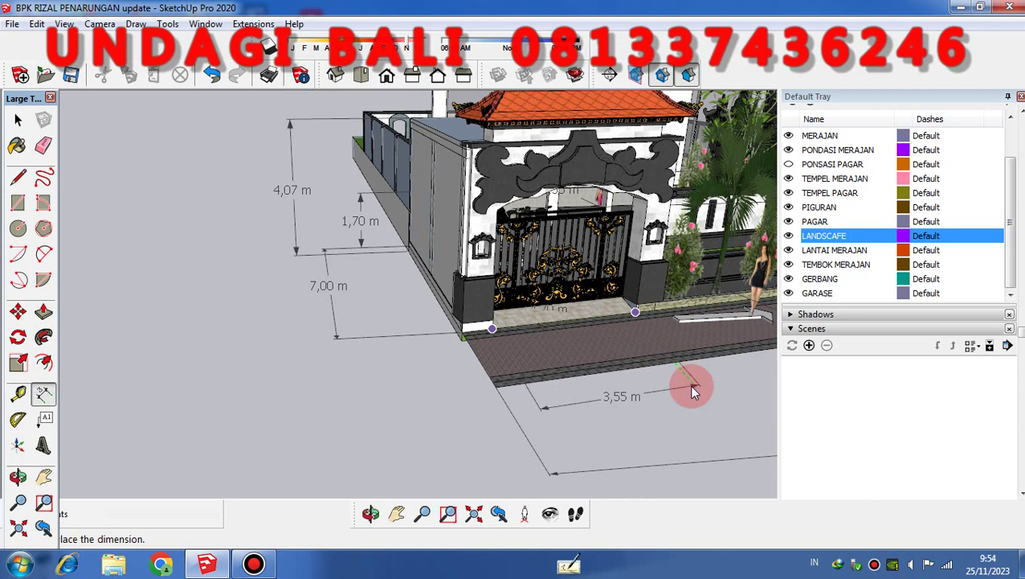
{"action": "left_click", "coordinate": [694, 390]}
{"action": "middle_click_drag", "start_coordinate": [682, 378], "coordinate": [602, 354]}
{"action": "left_click", "coordinate": [17, 119]}
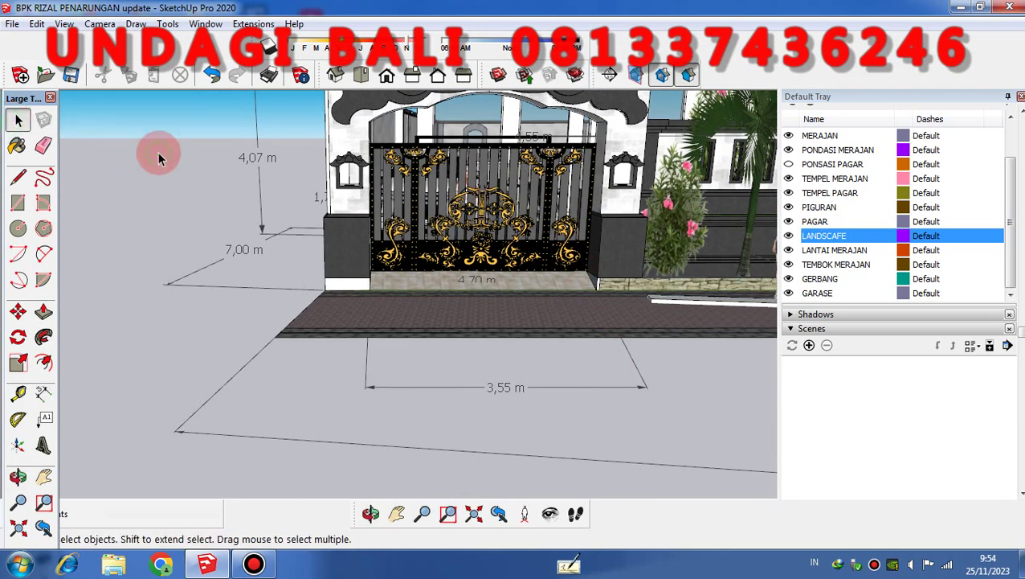
{"action": "middle_click_drag", "start_coordinate": [441, 255], "coordinate": [413, 253]}
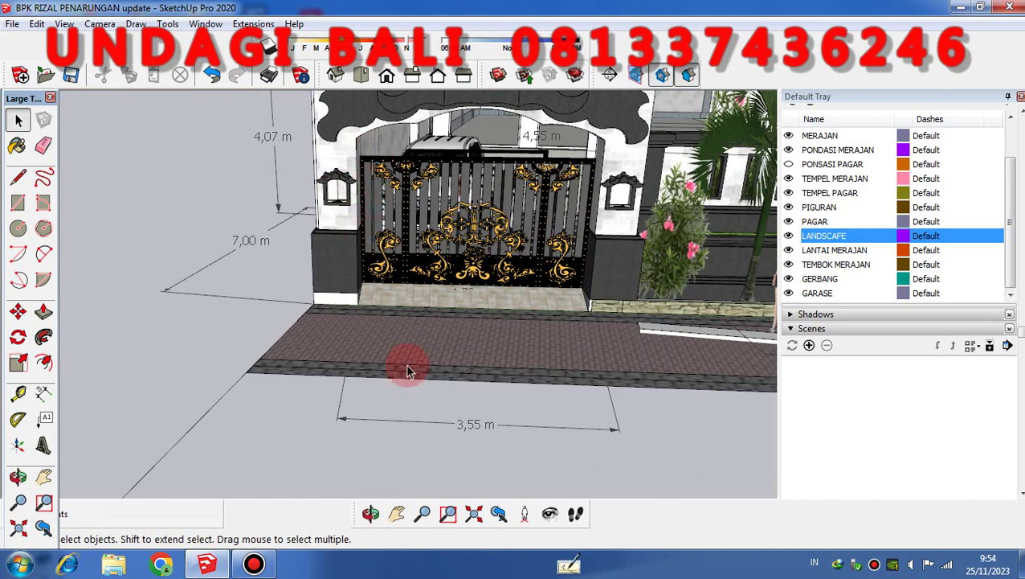
{"action": "scroll", "coordinate": [407, 371], "scroll_direction": "down", "scroll_amount": 2}
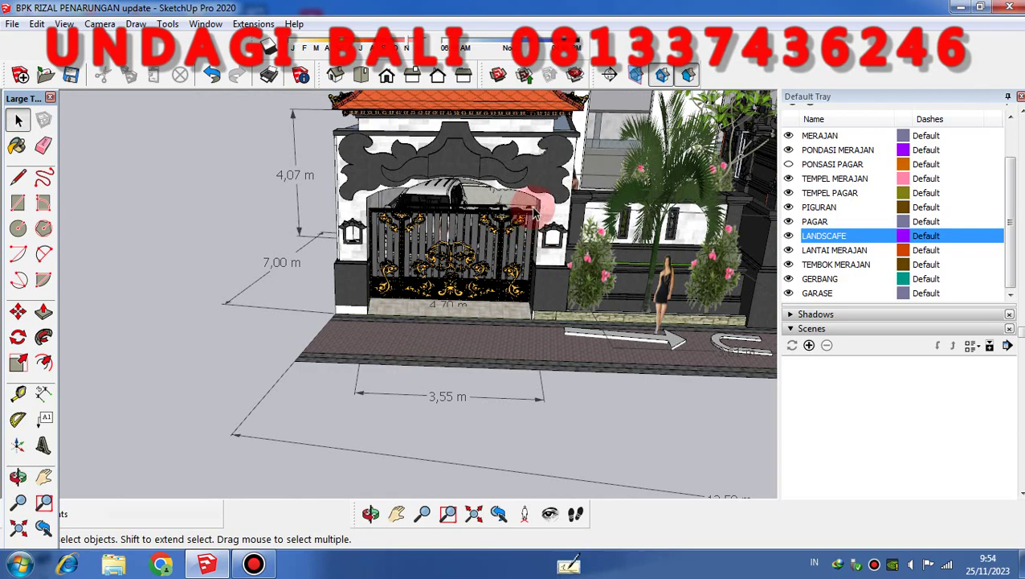
Step: Examine the garage's side wall and flat roof from outside, together with the boundary wall running beside the house
{"action": "scroll", "coordinate": [532, 211], "scroll_direction": "up", "scroll_amount": 2}
{"action": "scroll", "coordinate": [533, 225], "scroll_direction": "down", "scroll_amount": 2}
{"action": "middle_click_drag", "start_coordinate": [533, 229], "coordinate": [492, 248]}
{"action": "scroll", "coordinate": [455, 347], "scroll_direction": "down", "scroll_amount": 2}
{"action": "scroll", "coordinate": [317, 373], "scroll_direction": "down", "scroll_amount": 2}
{"action": "middle_click_drag", "start_coordinate": [286, 371], "coordinate": [470, 302]}
{"action": "scroll", "coordinate": [414, 254], "scroll_direction": "up", "scroll_amount": 5}
{"action": "scroll", "coordinate": [400, 284], "scroll_direction": "down", "scroll_amount": 3}
{"action": "middle_click_drag", "start_coordinate": [400, 284], "coordinate": [522, 303]}
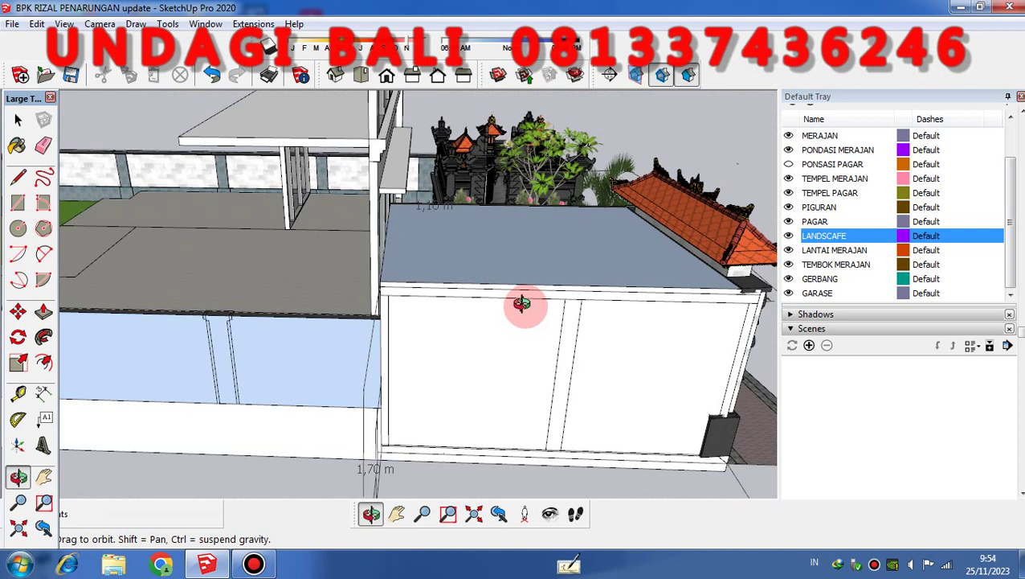
{"action": "scroll", "coordinate": [384, 277], "scroll_direction": "down", "scroll_amount": 3}
{"action": "middle_click_drag", "start_coordinate": [384, 282], "coordinate": [536, 312]}
{"action": "scroll", "coordinate": [386, 294], "scroll_direction": "up", "scroll_amount": 4}
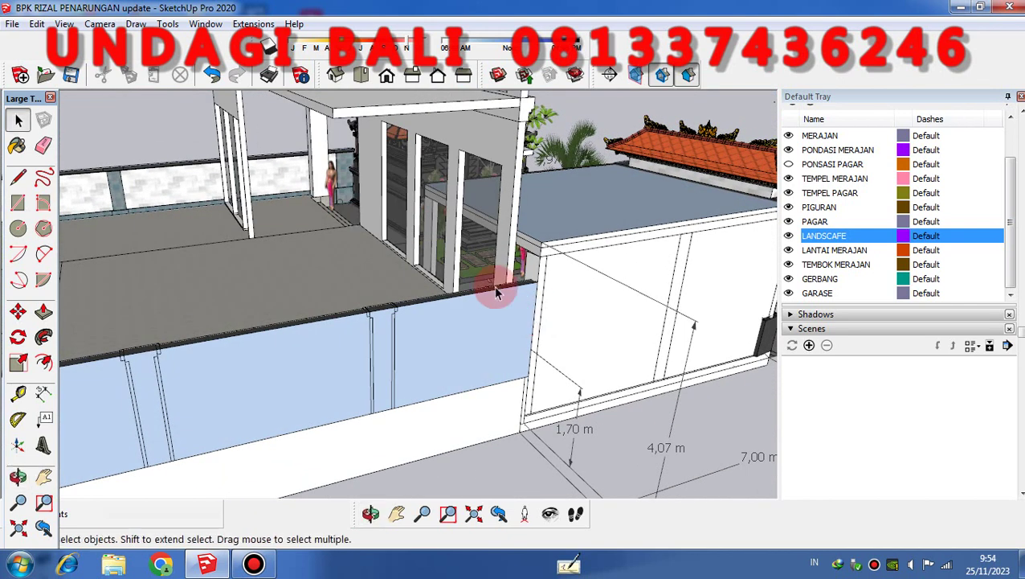
Step: Examine the ground-floor interior and its front windows, with the garden, parked motorcycles and car seen through the glass
{"action": "scroll", "coordinate": [437, 276], "scroll_direction": "up", "scroll_amount": 4}
{"action": "middle_click_drag", "start_coordinate": [363, 294], "coordinate": [405, 303]}
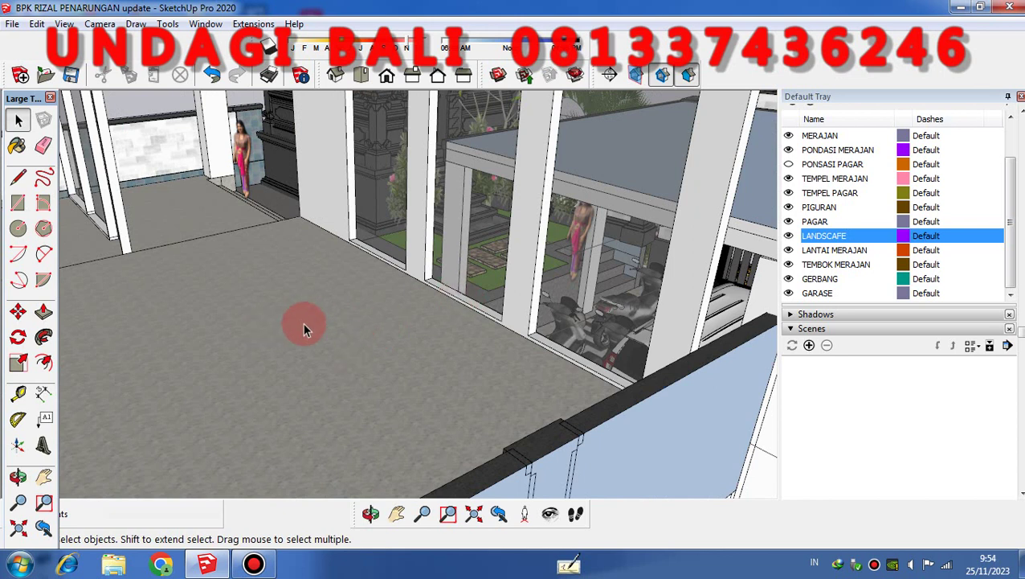
{"action": "middle_click_drag", "start_coordinate": [386, 329], "coordinate": [424, 309]}
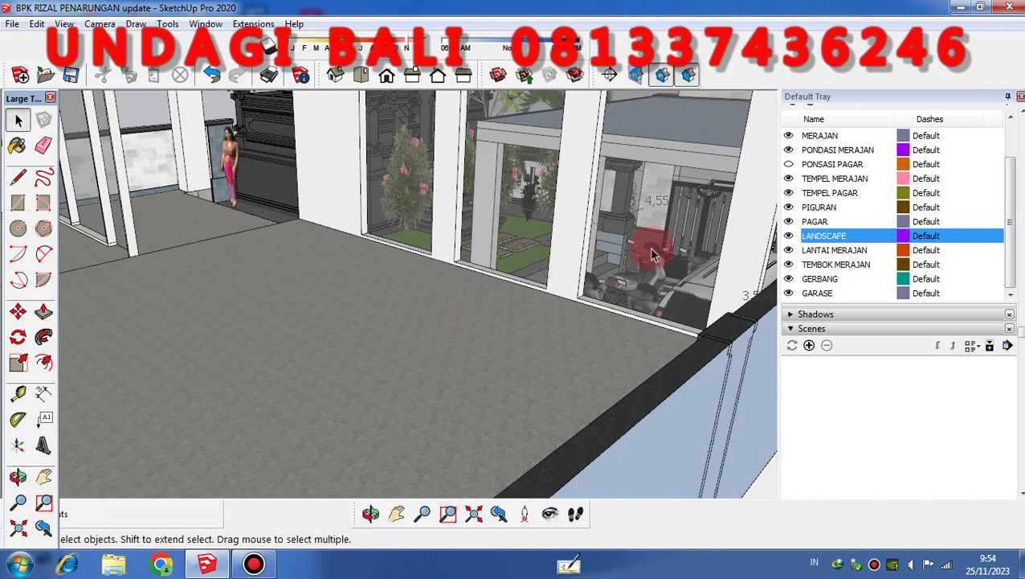
{"action": "scroll", "coordinate": [691, 234], "scroll_direction": "up", "scroll_amount": 3}
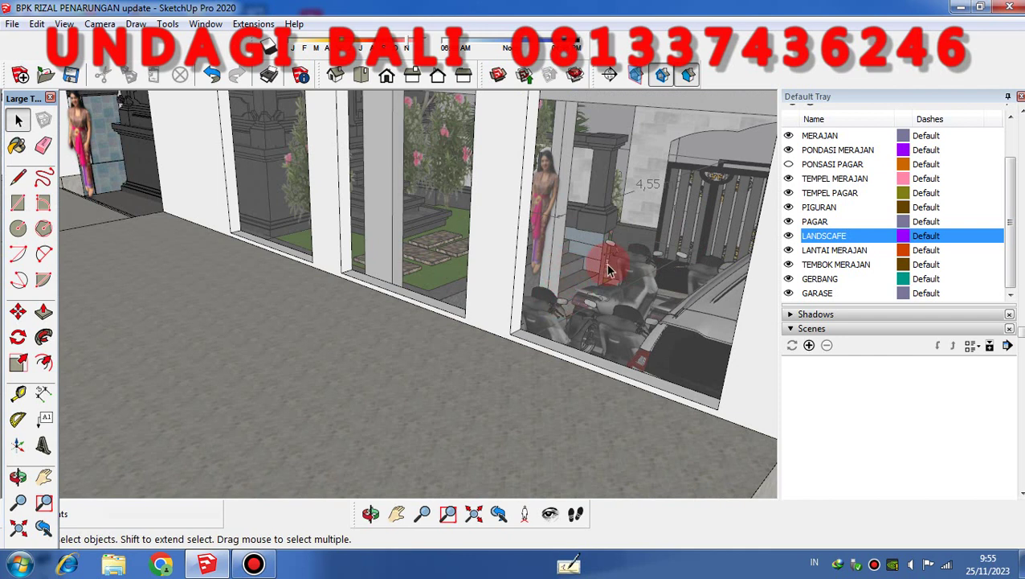
{"action": "middle_click_drag", "start_coordinate": [608, 279], "coordinate": [669, 272]}
{"action": "middle_click_drag", "start_coordinate": [529, 305], "coordinate": [545, 286]}
{"action": "scroll", "coordinate": [548, 297], "scroll_direction": "down", "scroll_amount": 3}
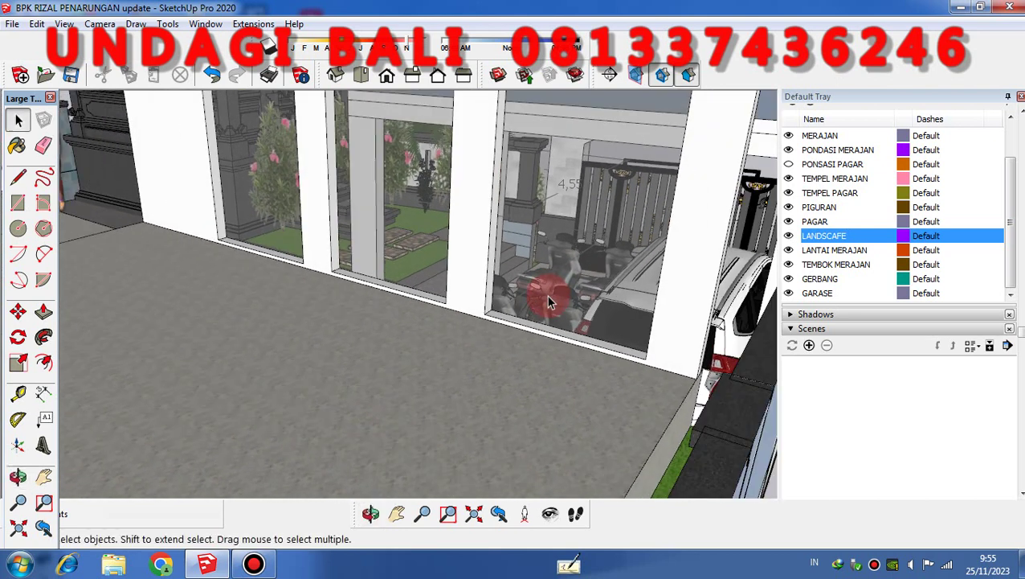
{"action": "middle_click_drag", "start_coordinate": [434, 319], "coordinate": [471, 331]}
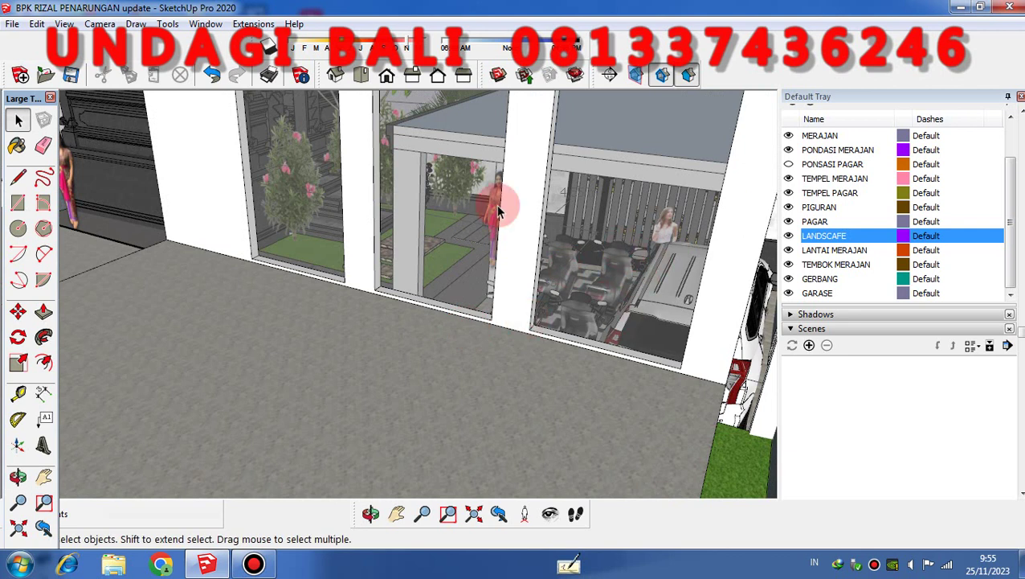
{"action": "mouse_move", "coordinate": [527, 257]}
{"action": "middle_mouse_down"}
{"action": "mouse_move", "coordinate": [586, 270]}
{"action": "mouse_move", "coordinate": [522, 267]}
{"action": "middle_mouse_up"}
{"action": "scroll", "coordinate": [283, 185], "scroll_direction": "up", "scroll_amount": 3}
{"action": "middle_click_drag", "start_coordinate": [286, 184], "coordinate": [437, 208]}
{"action": "left_click_drag", "start_coordinate": [536, 206], "coordinate": [573, 218]}
{"action": "middle_click_drag", "start_coordinate": [574, 217], "coordinate": [514, 188]}
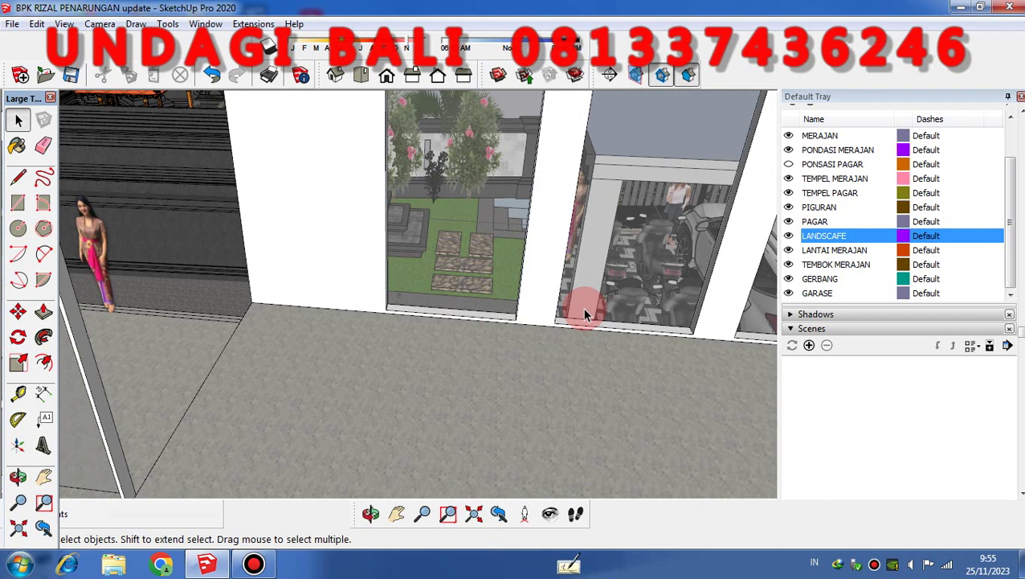
{"action": "middle_click_drag", "start_coordinate": [517, 329], "coordinate": [135, 288]}
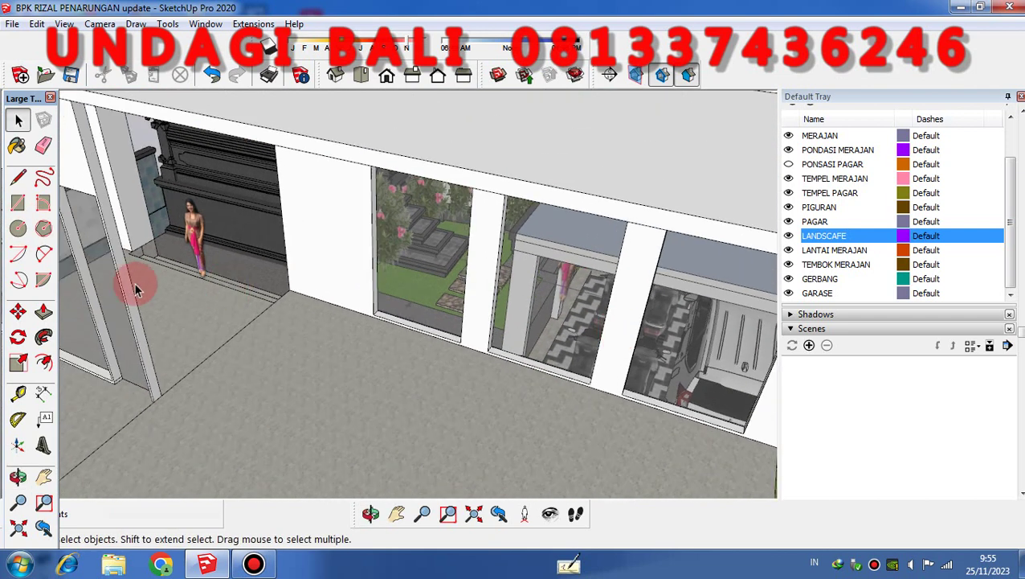
Step: Examine the tiled front terrace, its corner column and grass strip, and the steps down to the gravel-textured path beside the shrine
{"action": "middle_click_drag", "start_coordinate": [71, 352], "coordinate": [252, 312]}
{"action": "scroll", "coordinate": [262, 313], "scroll_direction": "up", "scroll_amount": 3}
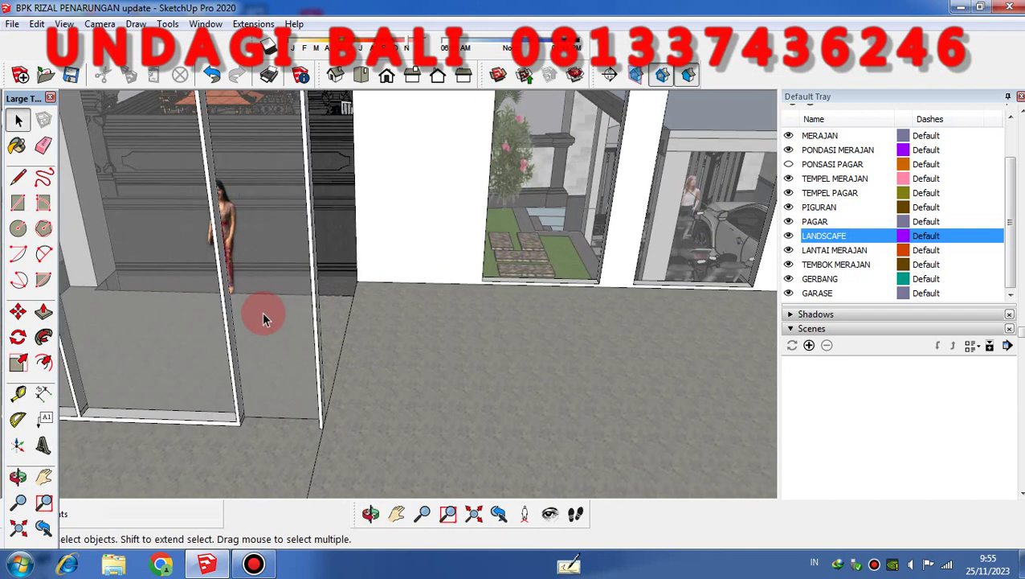
{"action": "scroll", "coordinate": [257, 235], "scroll_direction": "up", "scroll_amount": 6}
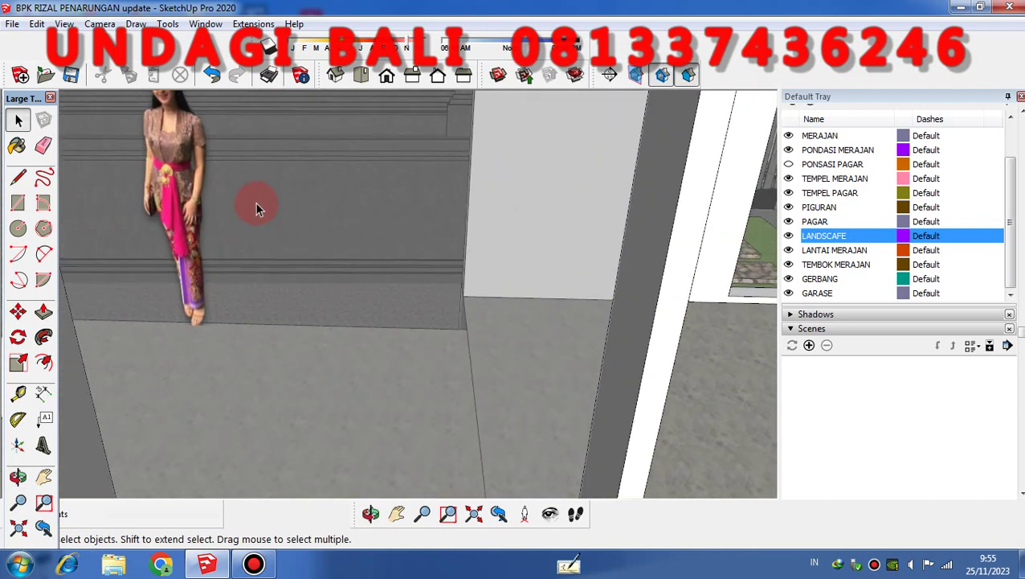
{"action": "middle_click_drag", "start_coordinate": [296, 184], "coordinate": [323, 297]}
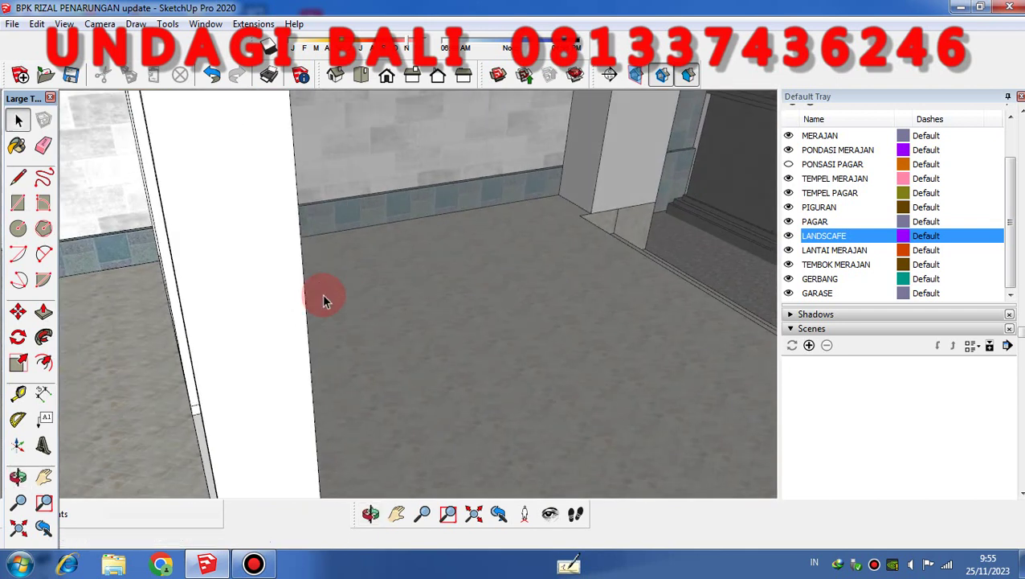
{"action": "scroll", "coordinate": [257, 301], "scroll_direction": "up", "scroll_amount": 3}
{"action": "middle_click_drag", "start_coordinate": [702, 308], "coordinate": [602, 400]}
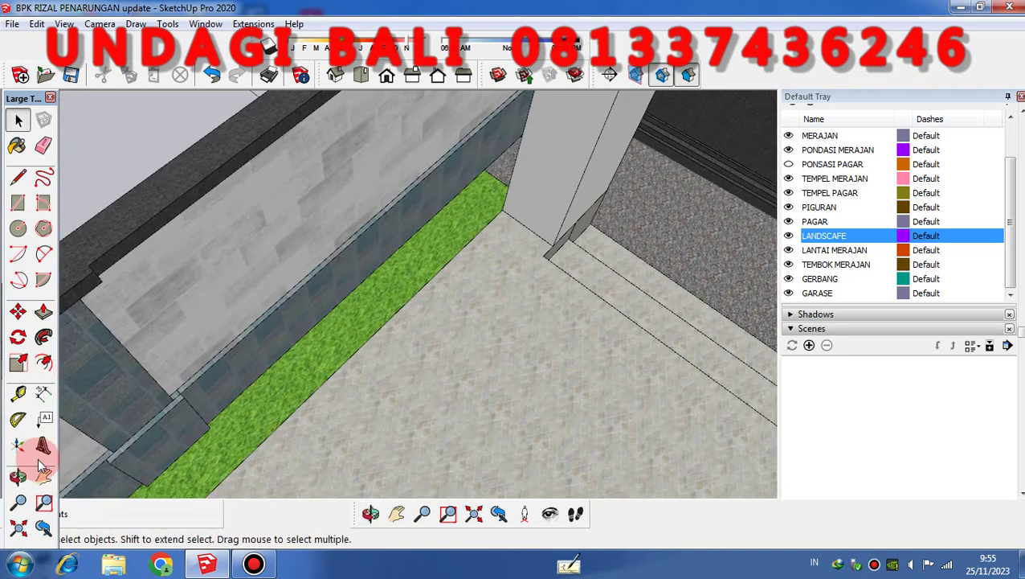
{"action": "middle_click_drag", "start_coordinate": [458, 356], "coordinate": [156, 239]}
{"action": "middle_click_drag", "start_coordinate": [396, 285], "coordinate": [480, 339], "text": "shift"}
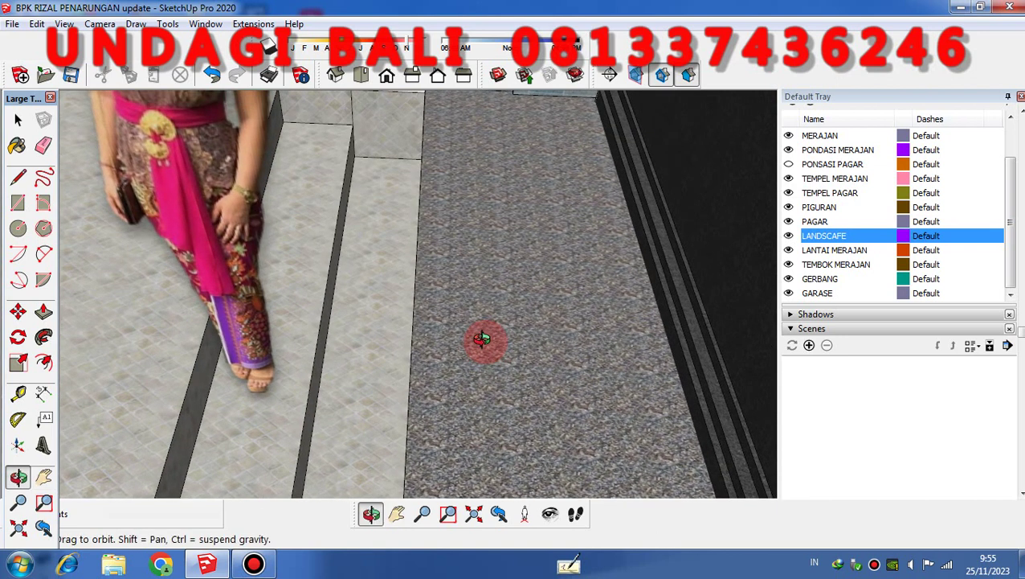
{"action": "middle_click_drag", "start_coordinate": [435, 268], "coordinate": [399, 241]}
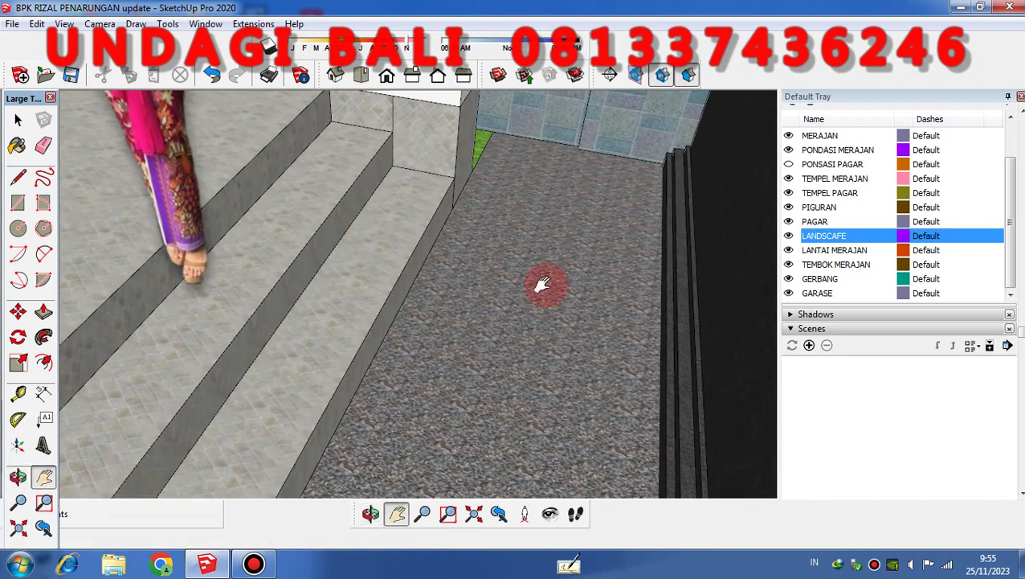
{"action": "middle_click_drag", "start_coordinate": [589, 291], "coordinate": [519, 362]}
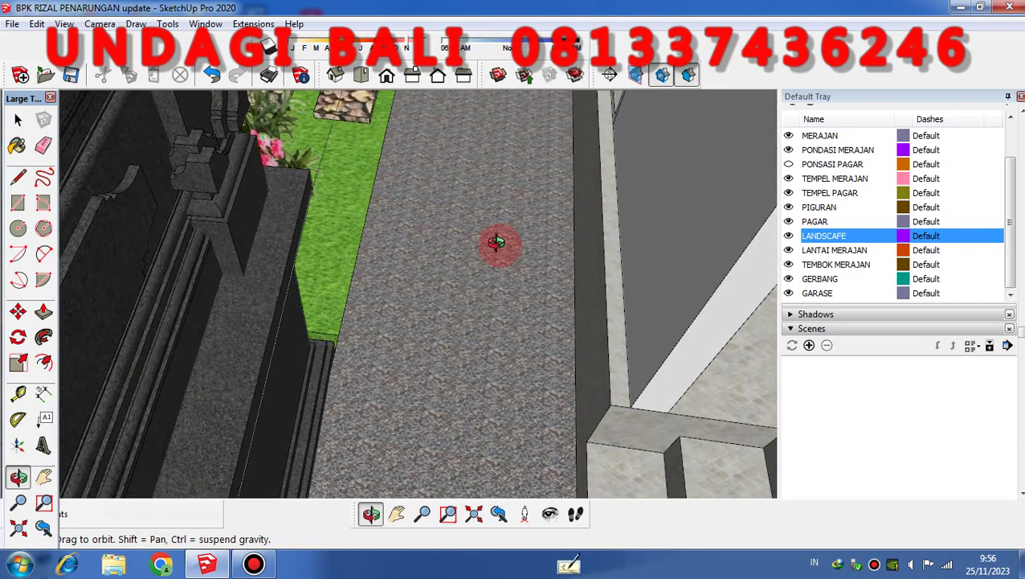
Step: Examine the path between house and shrine and the front garden's layout with its pebble stepping panels from above
{"action": "left_click_drag", "start_coordinate": [497, 243], "coordinate": [172, 290]}
{"action": "middle_click_drag", "start_coordinate": [172, 291], "coordinate": [167, 380]}
{"action": "scroll", "coordinate": [437, 389], "scroll_direction": "down", "scroll_amount": 3}
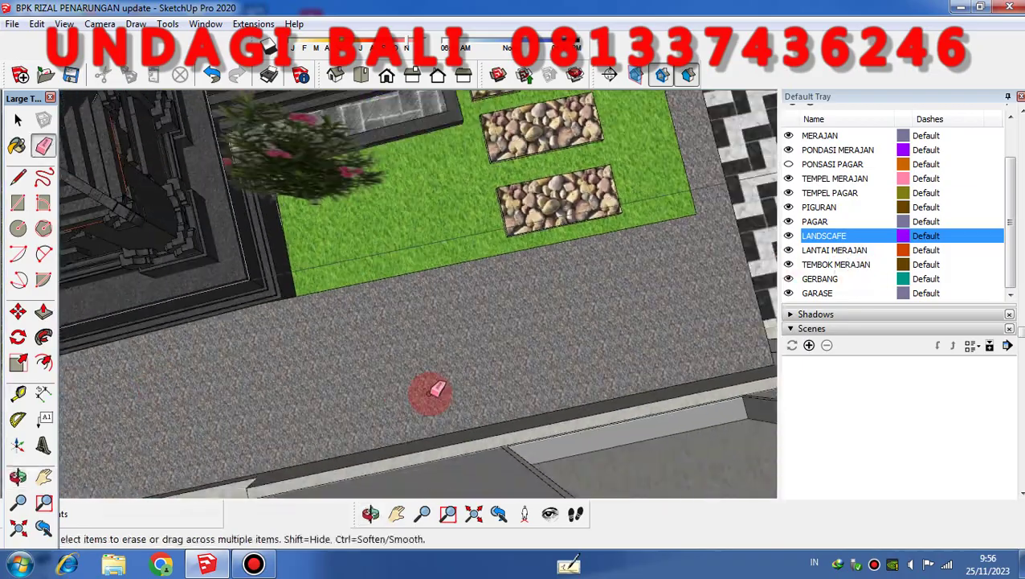
{"action": "scroll", "coordinate": [480, 343], "scroll_direction": "down", "scroll_amount": 2}
{"action": "mouse_move", "coordinate": [475, 334]}
{"action": "middle_mouse_down"}
{"action": "mouse_move", "coordinate": [399, 295]}
{"action": "mouse_move", "coordinate": [400, 343]}
{"action": "mouse_move", "coordinate": [418, 393]}
{"action": "mouse_move", "coordinate": [445, 363]}
{"action": "middle_mouse_up"}
{"action": "key", "text": "e"}
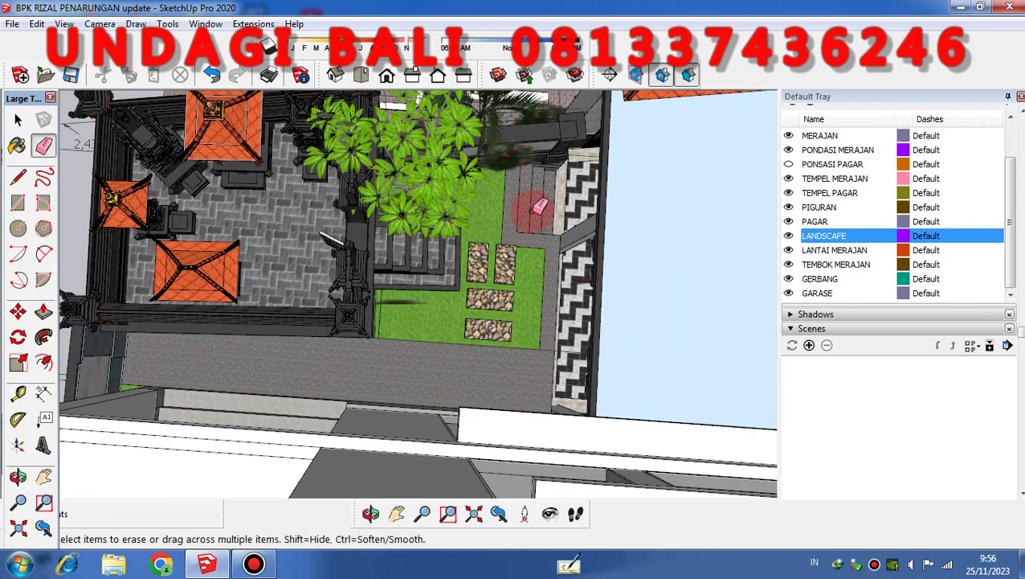
{"action": "key", "text": "o"}
{"action": "mouse_move", "coordinate": [546, 188]}
{"action": "left_mouse_down"}
{"action": "mouse_move", "coordinate": [532, 190]}
{"action": "mouse_move", "coordinate": [513, 151]}
{"action": "mouse_move", "coordinate": [435, 163]}
{"action": "left_mouse_up"}
{"action": "middle_click_drag", "start_coordinate": [436, 163], "coordinate": [469, 197]}
{"action": "scroll", "coordinate": [514, 302], "scroll_direction": "up", "scroll_amount": 3}
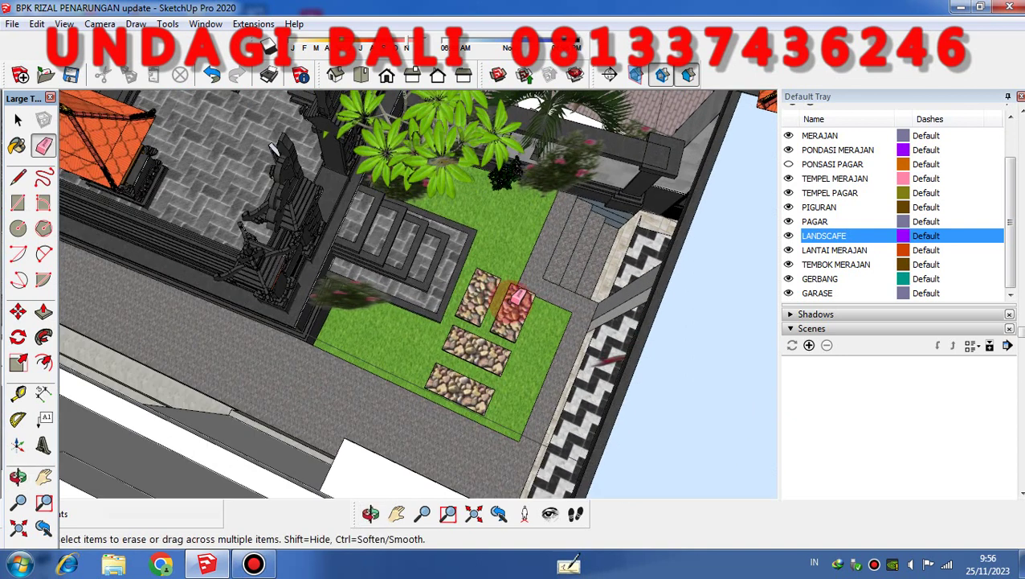
{"action": "middle_click_drag", "start_coordinate": [519, 301], "coordinate": [478, 263]}
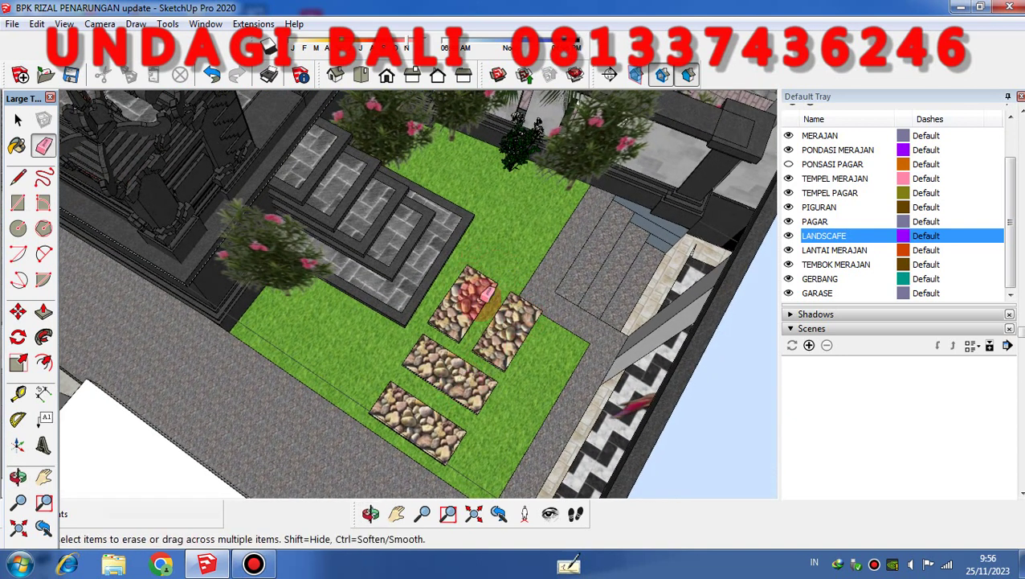
Step: Examine the pebble stepping panels, shrine stairs, flowering shrubs and fence-side steps in the front garden up close
{"action": "scroll", "coordinate": [408, 422], "scroll_direction": "up", "scroll_amount": 3}
{"action": "middle_click_drag", "start_coordinate": [413, 416], "coordinate": [435, 344]}
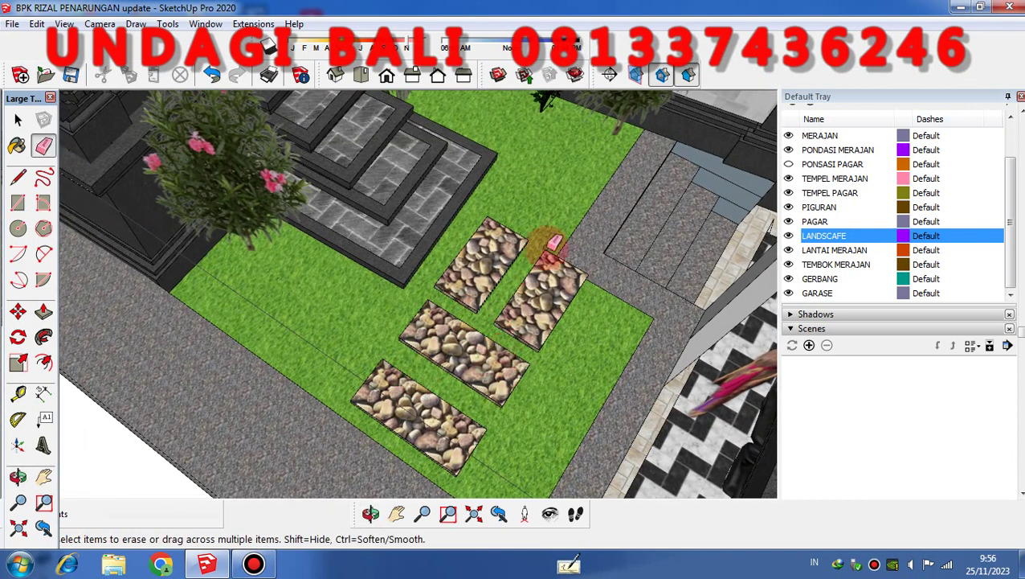
{"action": "mouse_move", "coordinate": [412, 338]}
{"action": "middle_mouse_down"}
{"action": "mouse_move", "coordinate": [469, 405]}
{"action": "mouse_move", "coordinate": [400, 418]}
{"action": "middle_mouse_up"}
{"action": "scroll", "coordinate": [406, 413], "scroll_direction": "down", "scroll_amount": 3}
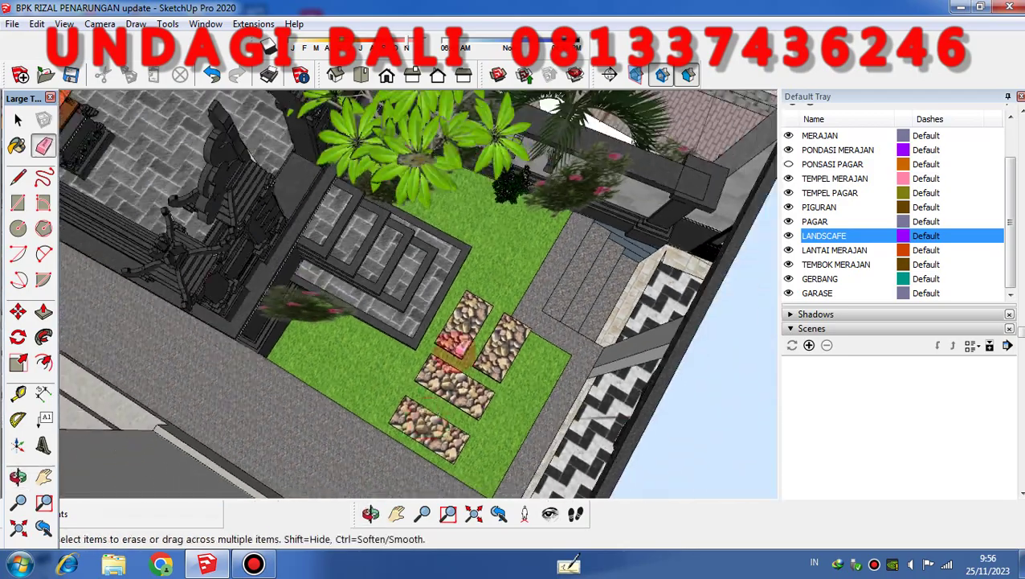
{"action": "scroll", "coordinate": [532, 135], "scroll_direction": "up", "scroll_amount": 3}
{"action": "mouse_move", "coordinate": [595, 245]}
{"action": "middle_mouse_down"}
{"action": "mouse_move", "coordinate": [508, 235]}
{"action": "mouse_move", "coordinate": [480, 174]}
{"action": "mouse_move", "coordinate": [451, 156]}
{"action": "mouse_move", "coordinate": [450, 142]}
{"action": "mouse_move", "coordinate": [501, 156]}
{"action": "middle_mouse_up"}
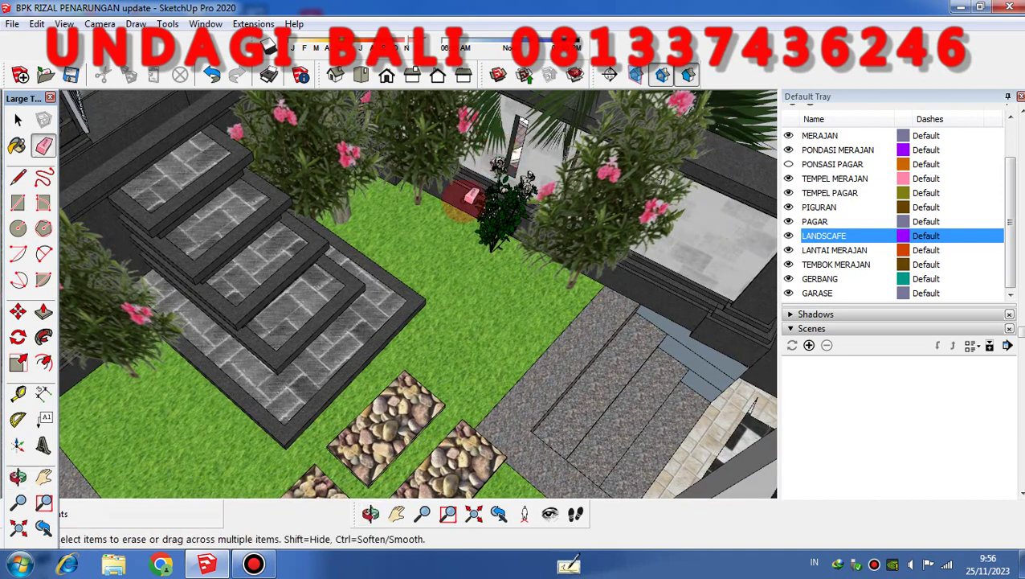
{"action": "middle_click_drag", "start_coordinate": [474, 247], "coordinate": [518, 201]}
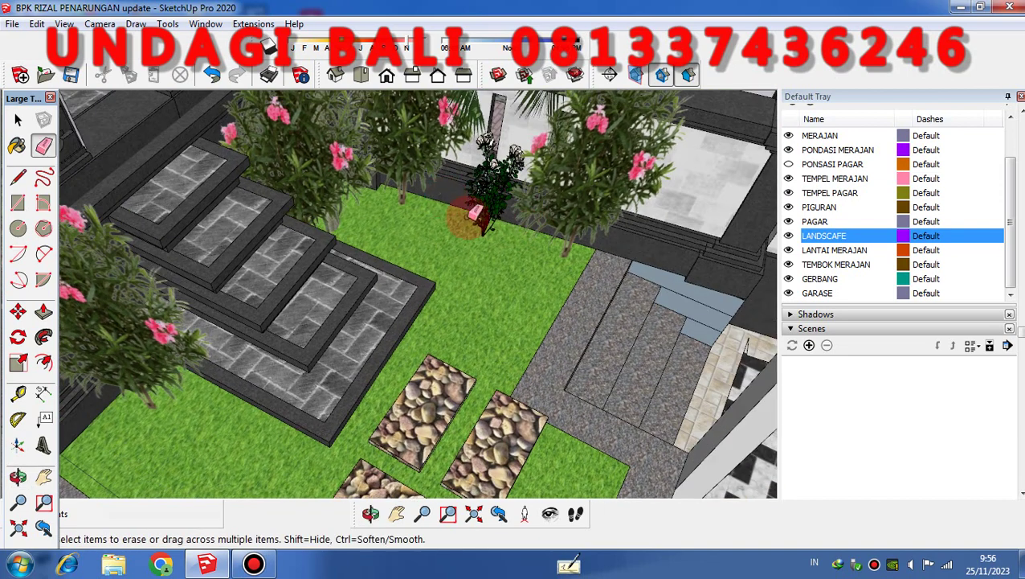
Step: Examine the front garden from the street side and the whole frontage with gate, garage and shrine from above
{"action": "mouse_move", "coordinate": [596, 339]}
{"action": "middle_mouse_down"}
{"action": "mouse_move", "coordinate": [471, 348]}
{"action": "mouse_move", "coordinate": [386, 380]}
{"action": "mouse_move", "coordinate": [354, 412]}
{"action": "mouse_move", "coordinate": [470, 370]}
{"action": "mouse_move", "coordinate": [415, 322]}
{"action": "middle_mouse_up"}
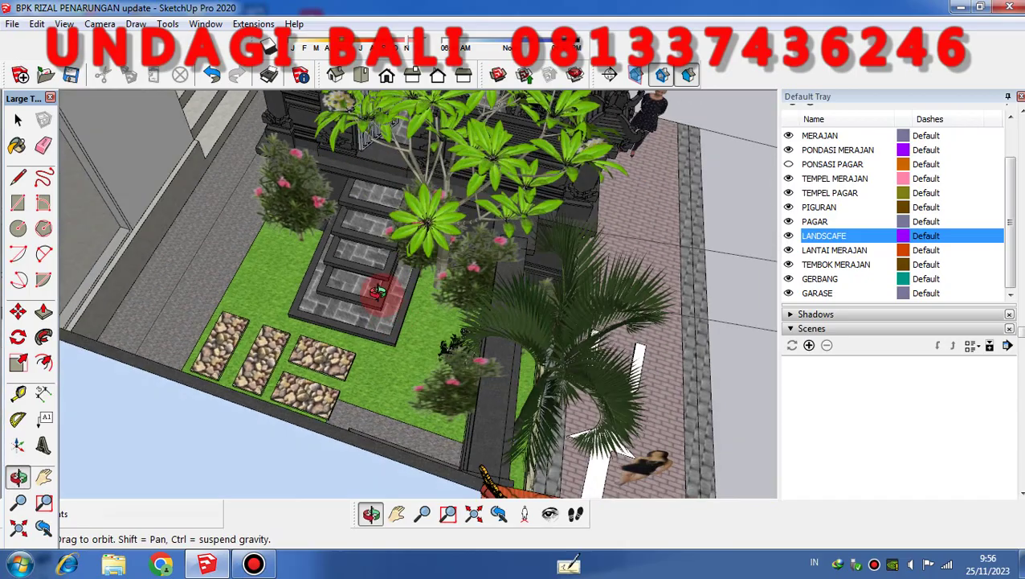
{"action": "mouse_move", "coordinate": [378, 292]}
{"action": "middle_mouse_down"}
{"action": "mouse_move", "coordinate": [295, 334]}
{"action": "mouse_move", "coordinate": [198, 319]}
{"action": "middle_mouse_up"}
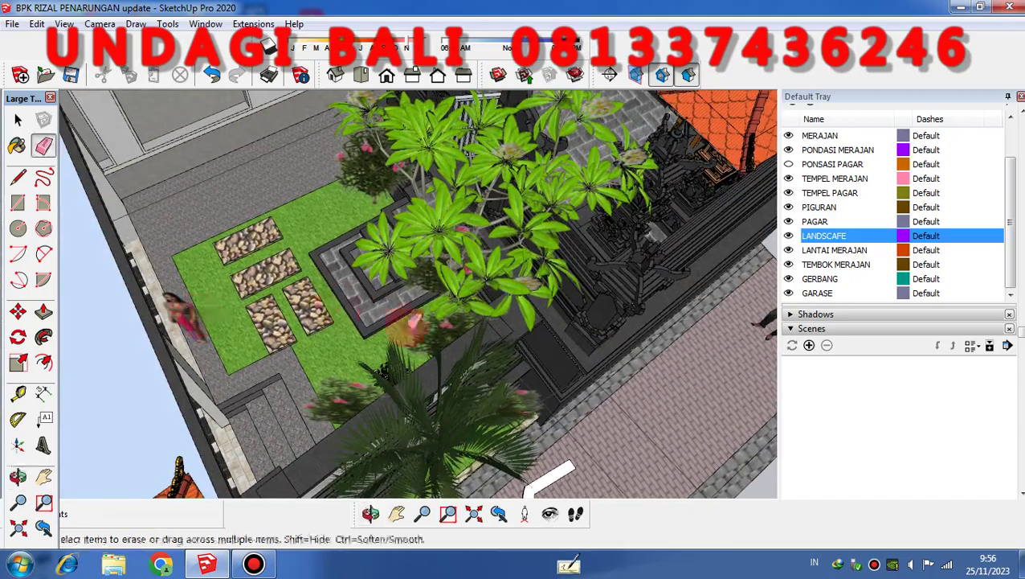
{"action": "scroll", "coordinate": [410, 321], "scroll_direction": "down", "scroll_amount": 1}
{"action": "middle_click_drag", "start_coordinate": [464, 371], "coordinate": [444, 331]}
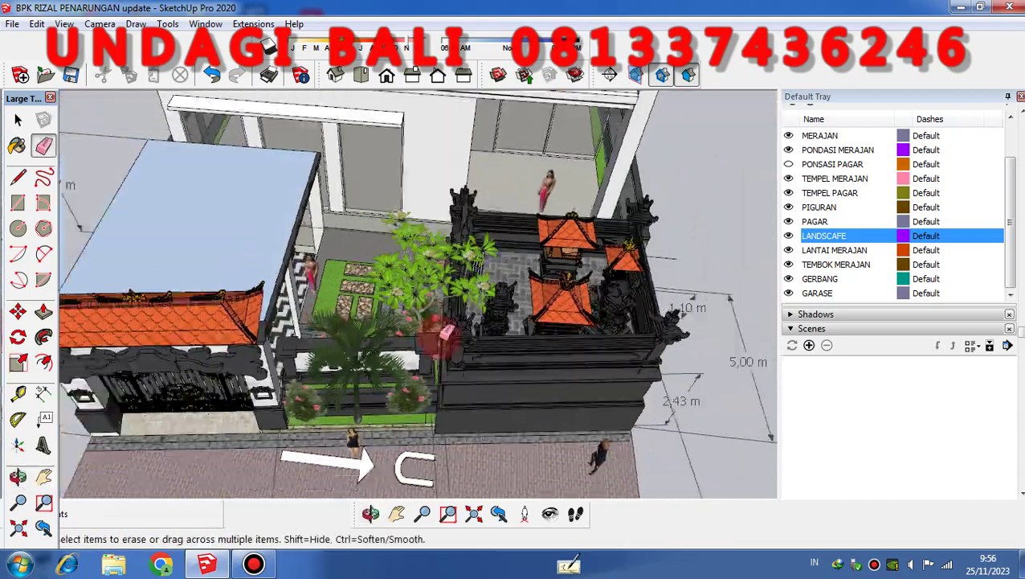
{"action": "middle_click_drag", "start_coordinate": [365, 305], "coordinate": [343, 290]}
{"action": "scroll", "coordinate": [343, 291], "scroll_direction": "down", "scroll_amount": 5}
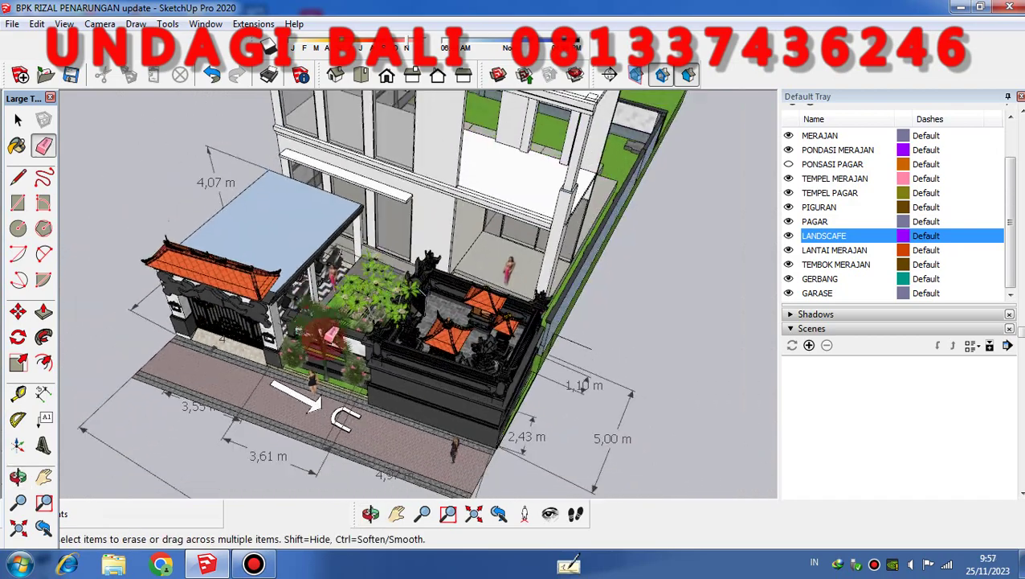
Step: Dimension the back yard's depth between the paved floor's corner and the rear boundary wall, placing the dimension on the grass near the arched doorway
{"action": "middle_click_drag", "start_coordinate": [509, 207], "coordinate": [389, 229]}
{"action": "scroll", "coordinate": [703, 269], "scroll_direction": "up", "scroll_amount": 3}
{"action": "scroll", "coordinate": [703, 270], "scroll_direction": "up", "scroll_amount": 5}
{"action": "mouse_move", "coordinate": [641, 229]}
{"action": "middle_mouse_down"}
{"action": "mouse_move", "coordinate": [618, 341]}
{"action": "mouse_move", "coordinate": [658, 315]}
{"action": "mouse_move", "coordinate": [407, 224]}
{"action": "middle_mouse_up"}
{"action": "scroll", "coordinate": [417, 237], "scroll_direction": "down", "scroll_amount": 3}
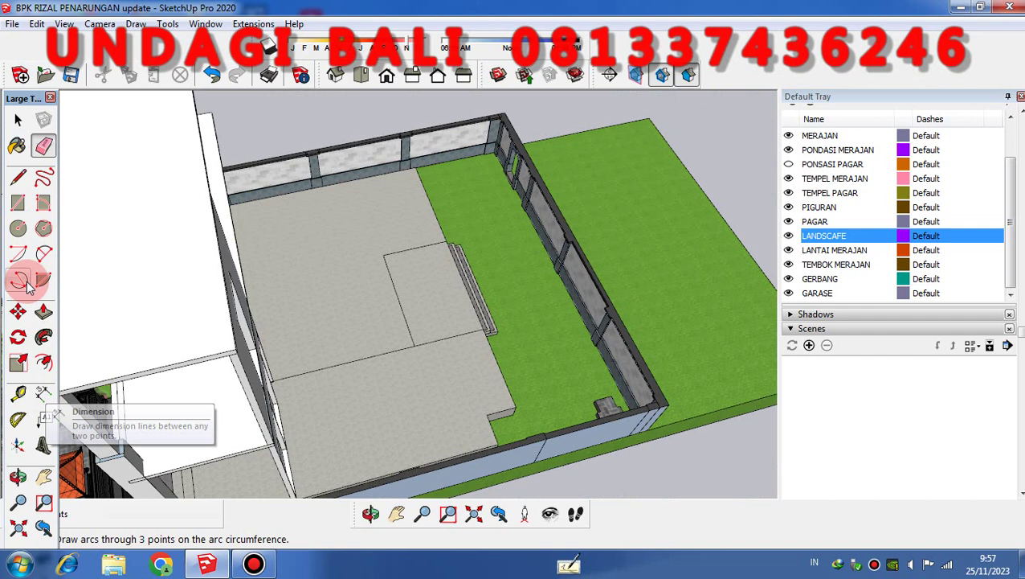
{"action": "scroll", "coordinate": [315, 200], "scroll_direction": "up", "scroll_amount": 5}
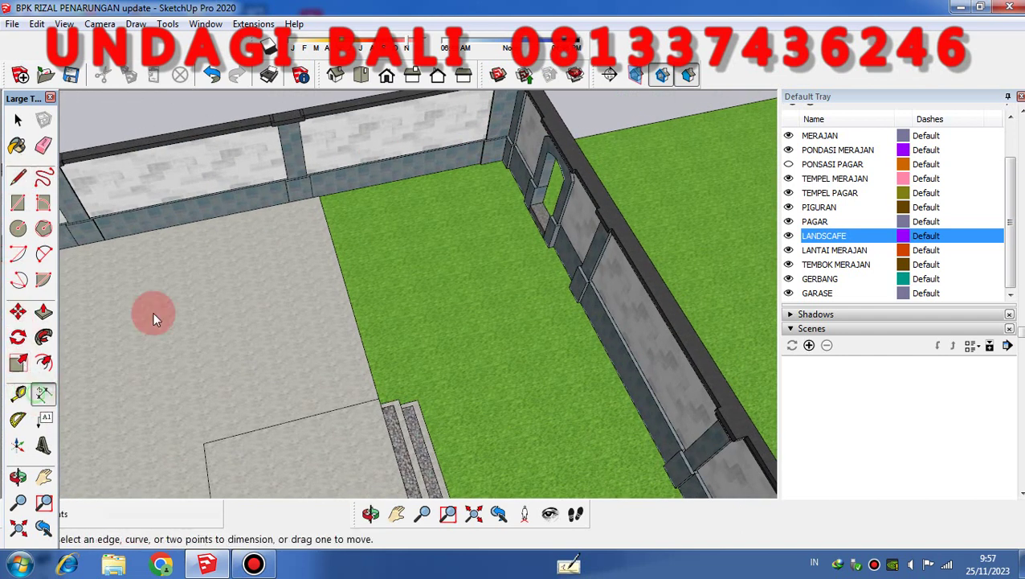
{"action": "scroll", "coordinate": [491, 170], "scroll_direction": "up", "scroll_amount": 4}
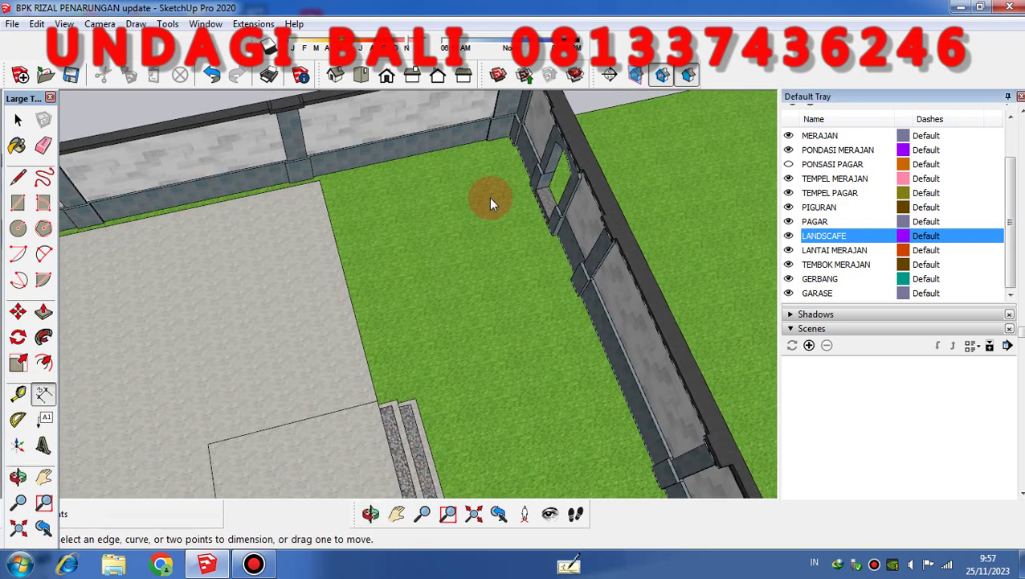
{"action": "left_click", "coordinate": [508, 139]}
{"action": "middle_click_drag", "start_coordinate": [508, 141], "coordinate": [348, 146]}
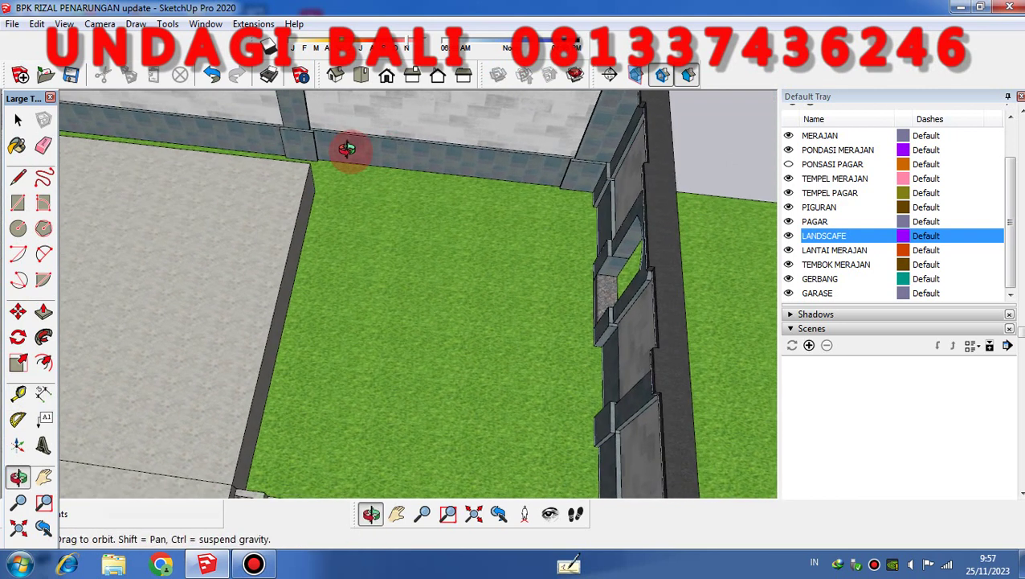
{"action": "left_click", "coordinate": [315, 190]}
{"action": "left_click", "coordinate": [304, 257]}
{"action": "middle_click_drag", "start_coordinate": [304, 257], "coordinate": [270, 194]}
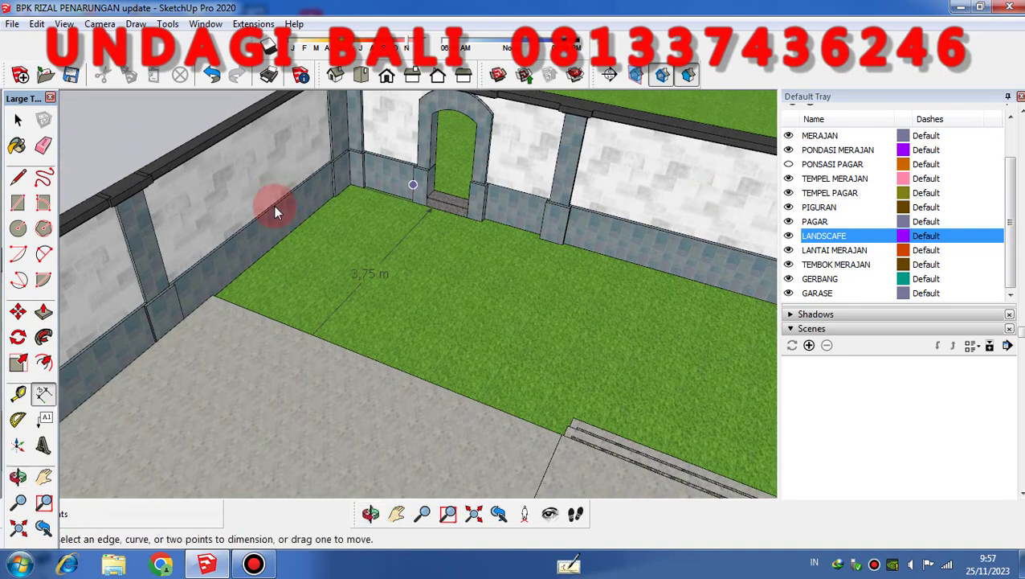
Step: Examine the whole back yard from above, including its paved floor, steps, boundary walls and arched doorway
{"action": "scroll", "coordinate": [313, 242], "scroll_direction": "down", "scroll_amount": 4}
{"action": "middle_click_drag", "start_coordinate": [327, 251], "coordinate": [339, 299]}
{"action": "scroll", "coordinate": [312, 230], "scroll_direction": "down", "scroll_amount": 1}
{"action": "middle_click_drag", "start_coordinate": [340, 259], "coordinate": [429, 276]}
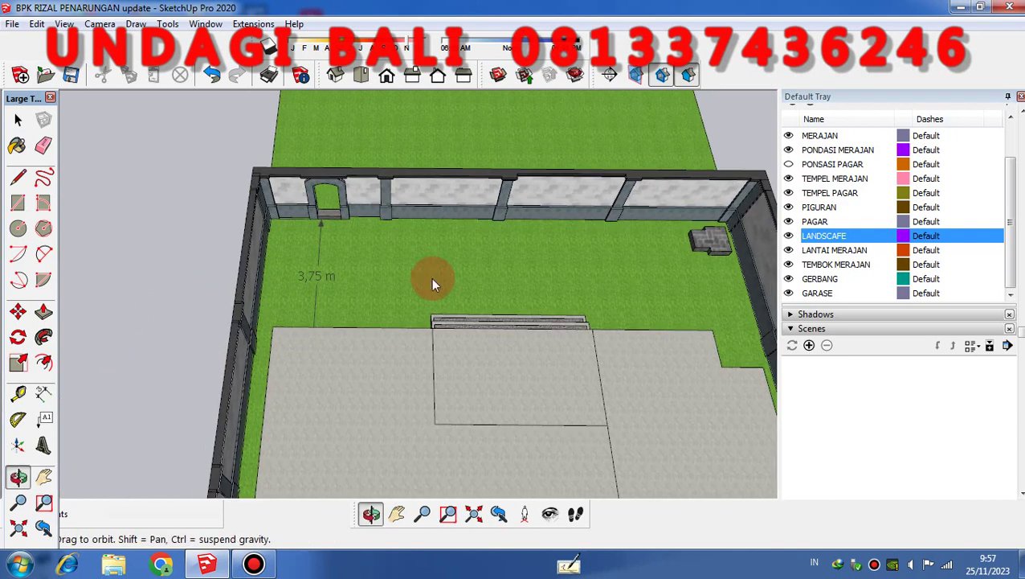
{"action": "scroll", "coordinate": [286, 266], "scroll_direction": "down", "scroll_amount": 2}
{"action": "middle_click_drag", "start_coordinate": [286, 266], "coordinate": [408, 274]}
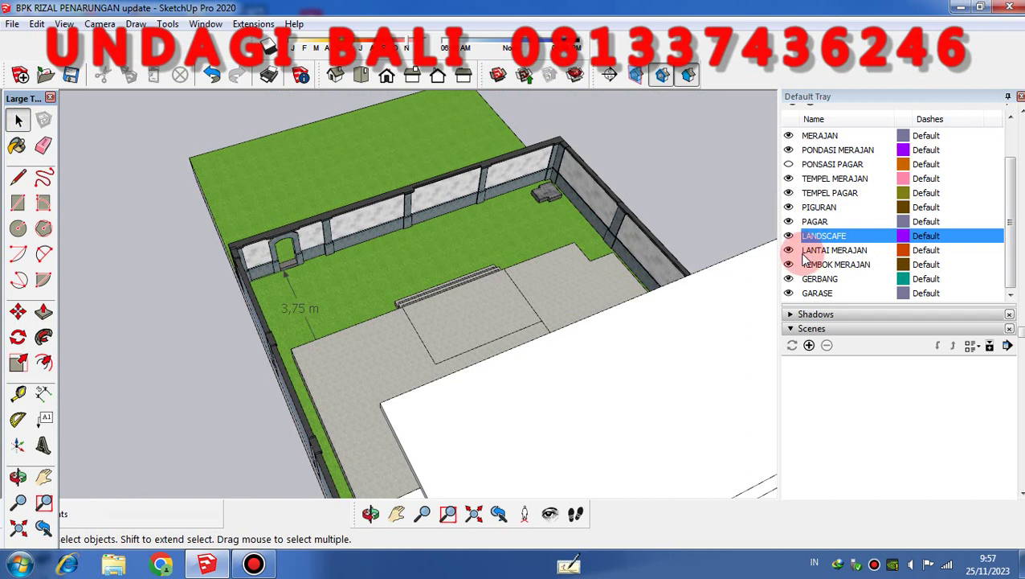
Step: Turn on the visibility of the PONSASI PAGAR and TAMAN BELAKANG tags
{"action": "left_click", "coordinate": [793, 165]}
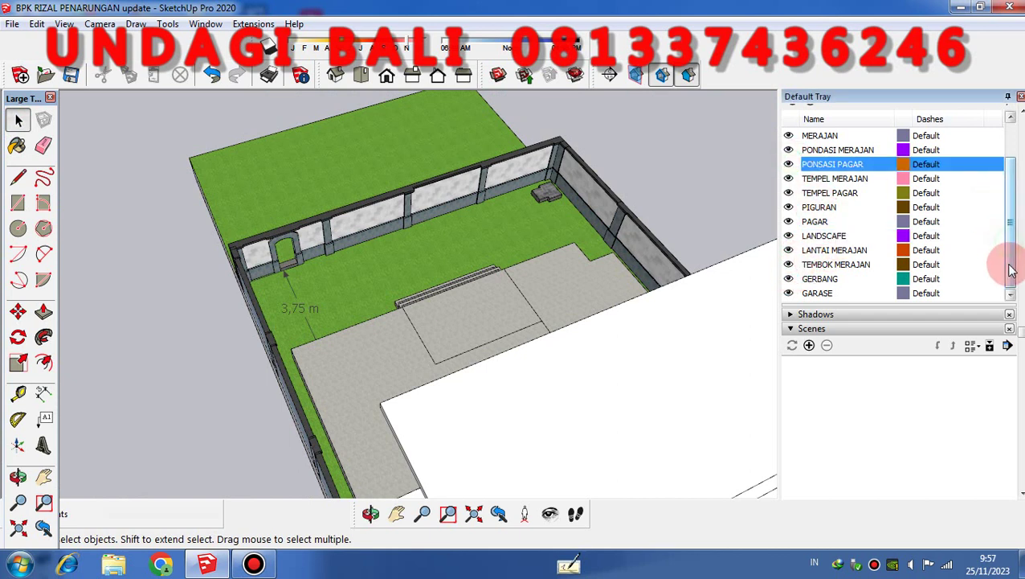
{"action": "left_click_drag", "start_coordinate": [1011, 269], "coordinate": [1008, 232]}
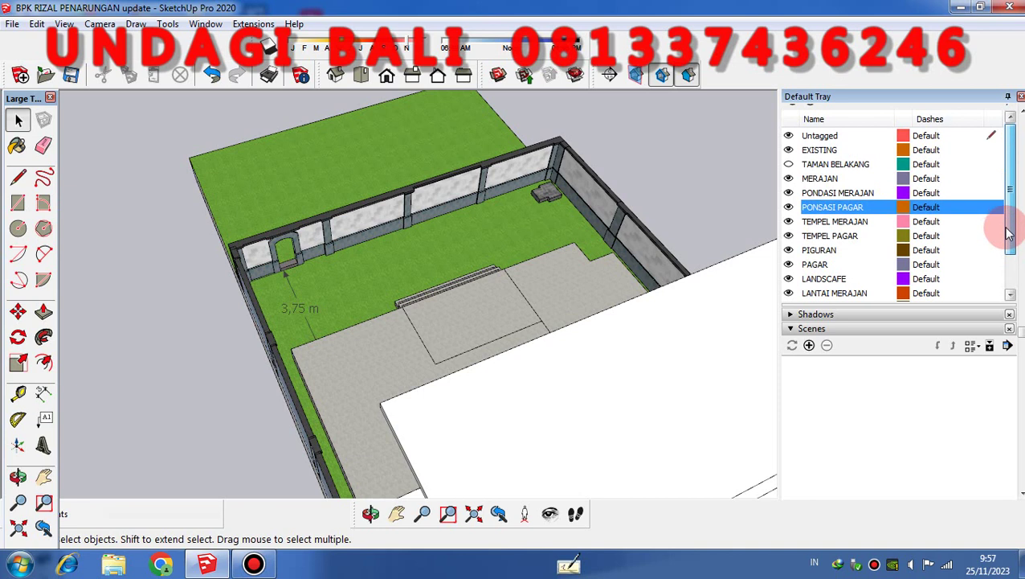
{"action": "left_click", "coordinate": [789, 165]}
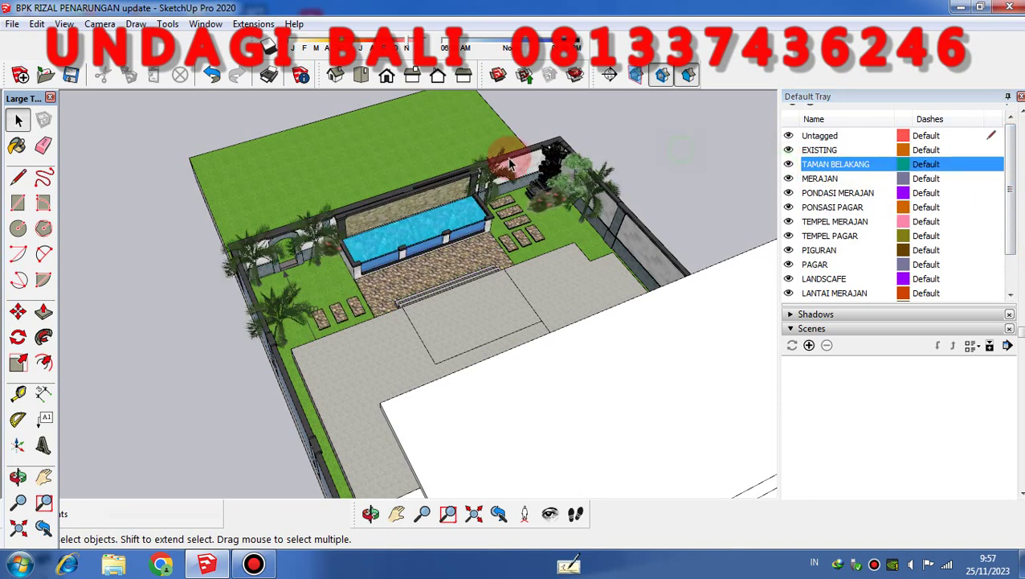
Step: Examine the back garden's corner shrine, palms, flowering shrubs and stepping panels, both up close and from above
{"action": "scroll", "coordinate": [579, 154], "scroll_direction": "up", "scroll_amount": 4}
{"action": "middle_click_drag", "start_coordinate": [528, 190], "coordinate": [664, 68]}
{"action": "middle_click_drag", "start_coordinate": [486, 175], "coordinate": [469, 171]}
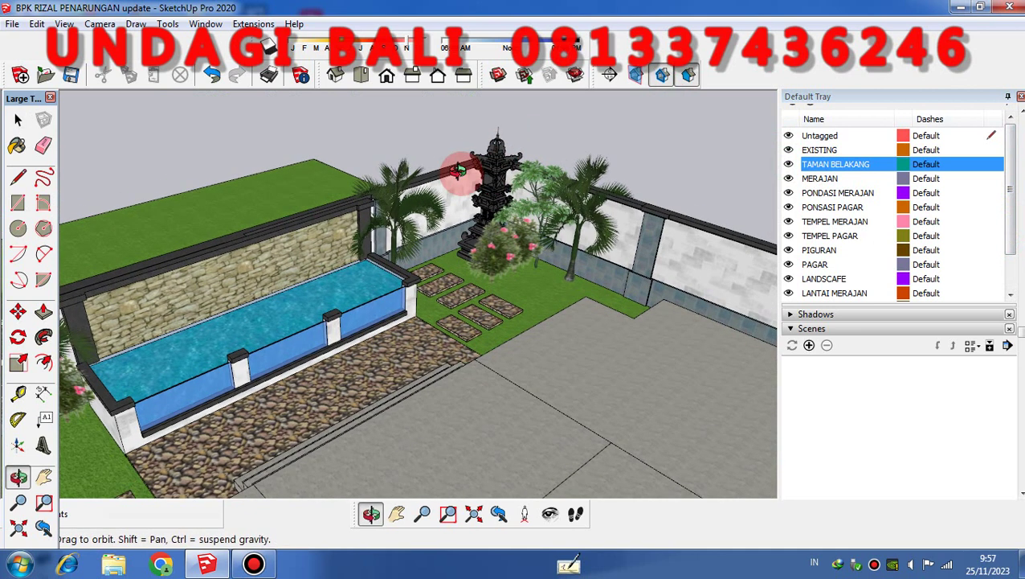
{"action": "scroll", "coordinate": [556, 238], "scroll_direction": "down", "scroll_amount": 3}
{"action": "middle_click_drag", "start_coordinate": [428, 225], "coordinate": [238, 312]}
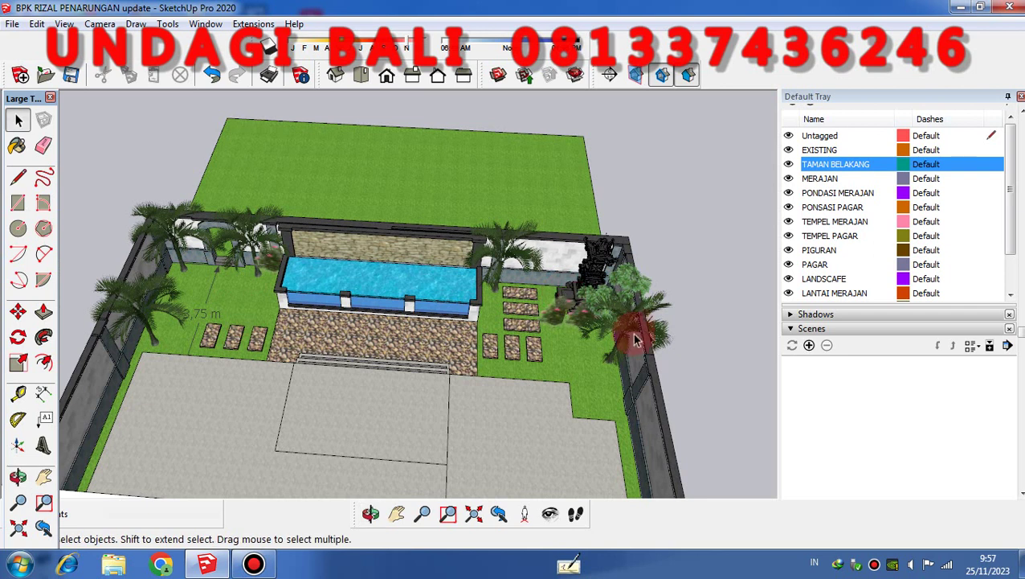
{"action": "scroll", "coordinate": [600, 267], "scroll_direction": "up", "scroll_amount": 2}
{"action": "scroll", "coordinate": [612, 299], "scroll_direction": "down", "scroll_amount": 2}
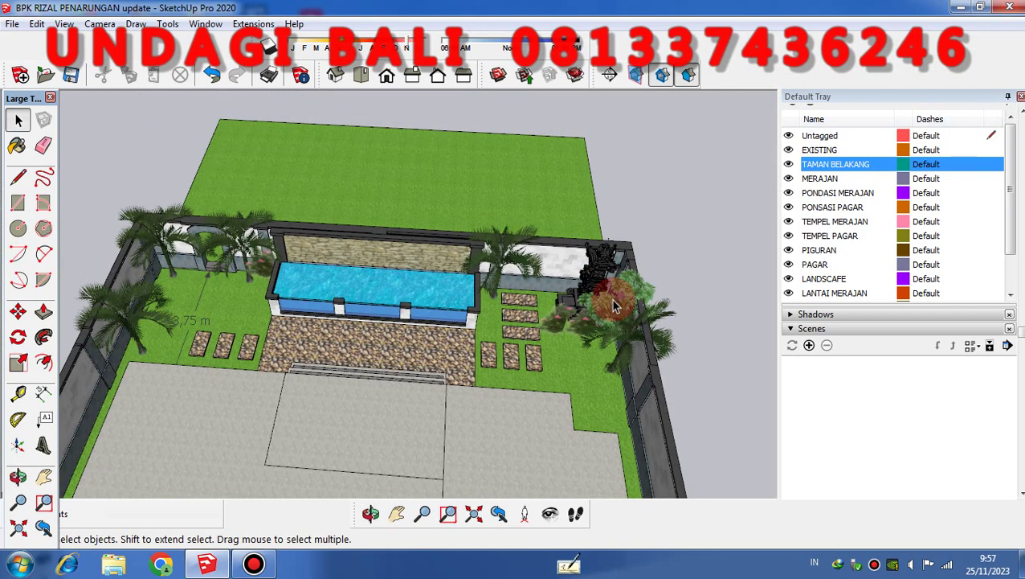
{"action": "scroll", "coordinate": [612, 299], "scroll_direction": "down", "scroll_amount": 1}
{"action": "scroll", "coordinate": [222, 314], "scroll_direction": "up", "scroll_amount": 2}
{"action": "middle_click_drag", "start_coordinate": [221, 313], "coordinate": [188, 193]}
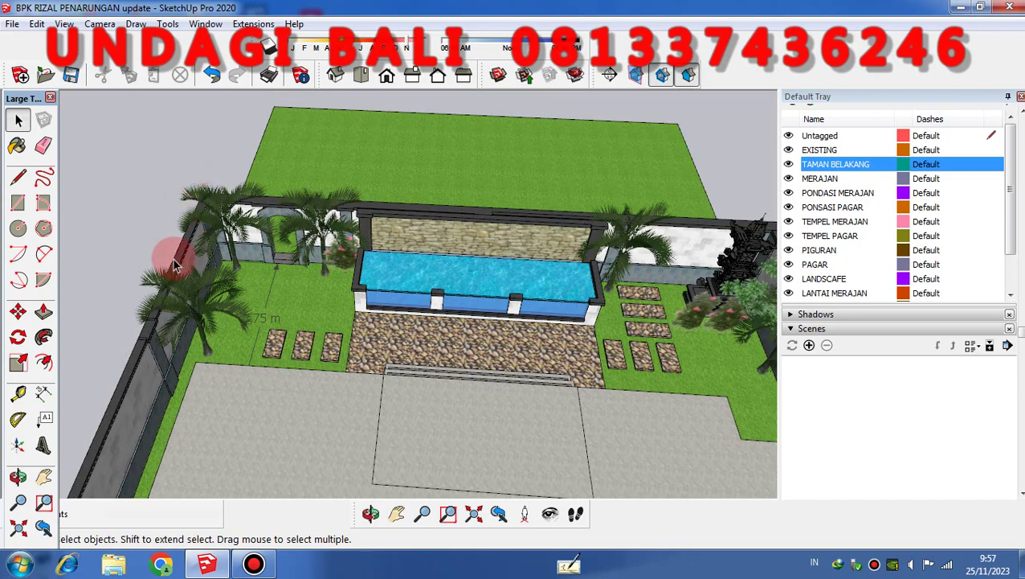
{"action": "scroll", "coordinate": [175, 265], "scroll_direction": "up", "scroll_amount": 2}
{"action": "scroll", "coordinate": [354, 346], "scroll_direction": "down", "scroll_amount": 2}
{"action": "middle_click_drag", "start_coordinate": [422, 374], "coordinate": [588, 196]}
{"action": "scroll", "coordinate": [502, 214], "scroll_direction": "up", "scroll_amount": 4}
{"action": "middle_click_drag", "start_coordinate": [517, 217], "coordinate": [545, 330]}
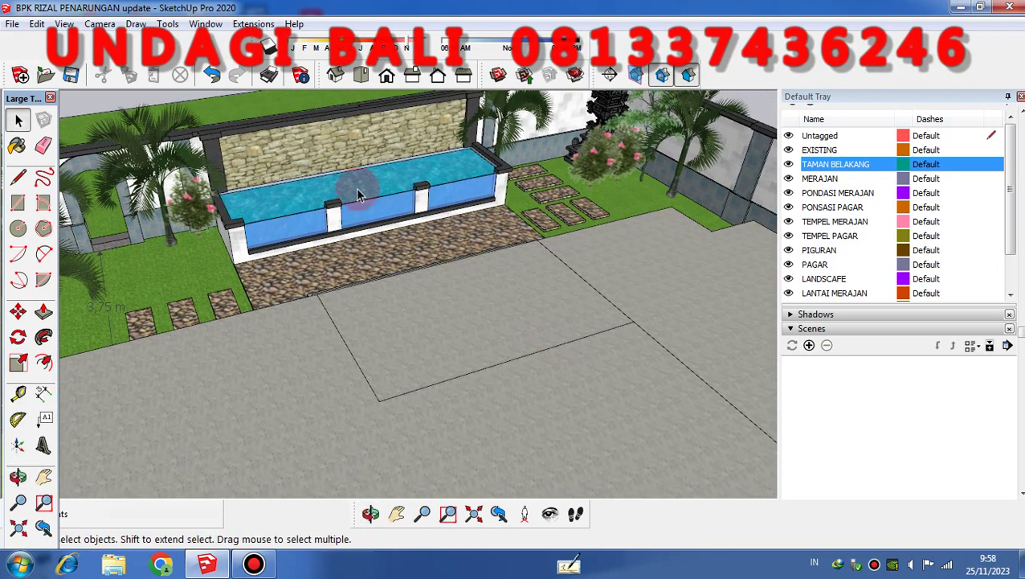
Step: Examine the back garden pool's glass front, white pillars and dark coping from close range and from straight ahead
{"action": "scroll", "coordinate": [325, 145], "scroll_direction": "up", "scroll_amount": 6}
{"action": "middle_click_drag", "start_coordinate": [544, 287], "coordinate": [236, 237]}
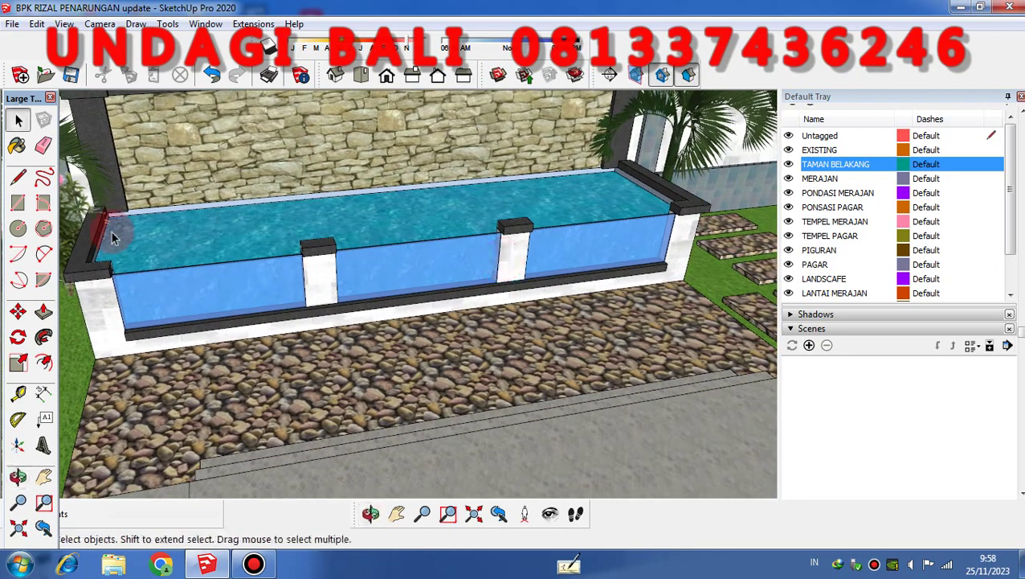
{"action": "scroll", "coordinate": [521, 282], "scroll_direction": "down", "scroll_amount": 3}
{"action": "middle_click_drag", "start_coordinate": [522, 284], "coordinate": [526, 361]}
{"action": "scroll", "coordinate": [568, 273], "scroll_direction": "down", "scroll_amount": 2}
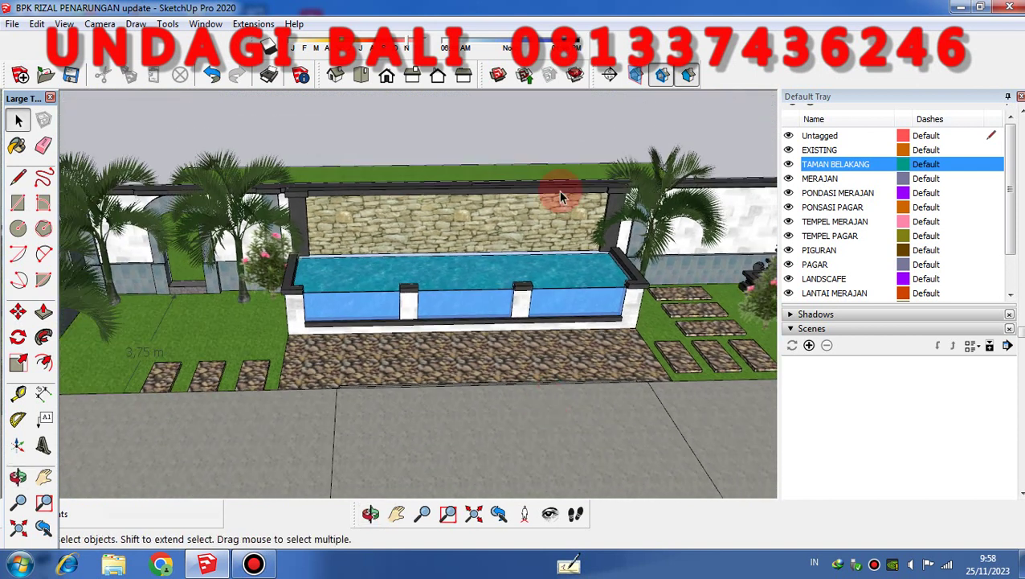
{"action": "middle_click_drag", "start_coordinate": [543, 135], "coordinate": [616, 317]}
{"action": "mouse_move", "coordinate": [499, 287]}
{"action": "middle_mouse_down"}
{"action": "mouse_move", "coordinate": [508, 263]}
{"action": "mouse_move", "coordinate": [508, 273]}
{"action": "middle_mouse_up"}
{"action": "scroll", "coordinate": [418, 300], "scroll_direction": "up", "scroll_amount": 5}
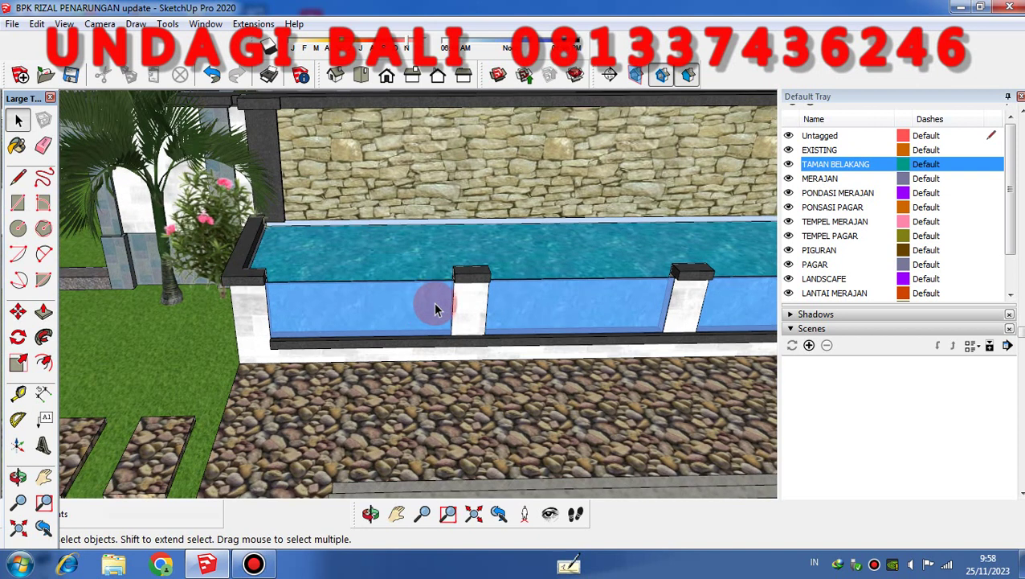
Step: Examine the natural-stone feature wall behind the pool, its dark frame and the water surface
{"action": "scroll", "coordinate": [425, 293], "scroll_direction": "down", "scroll_amount": 2}
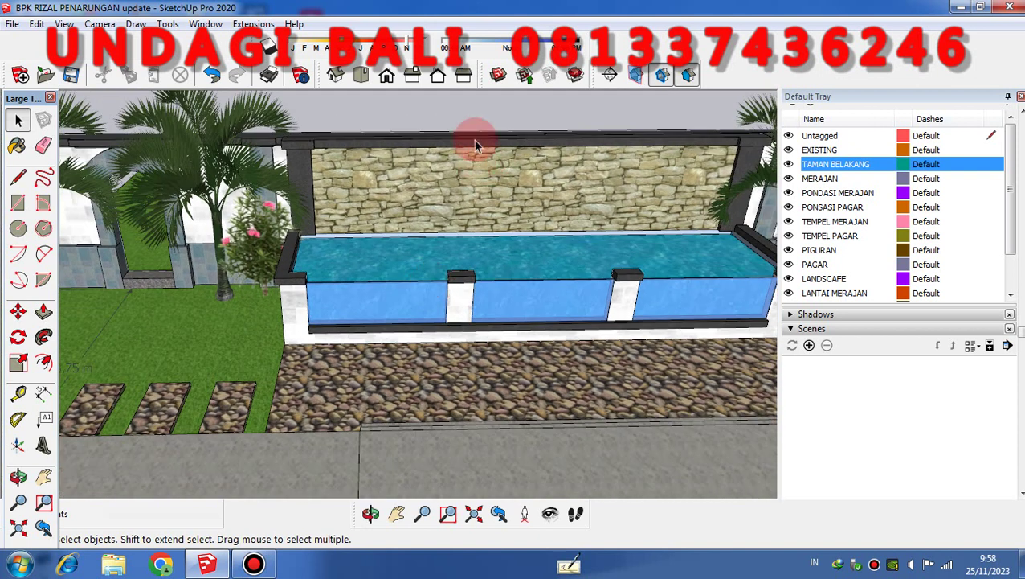
{"action": "scroll", "coordinate": [474, 145], "scroll_direction": "up", "scroll_amount": 2}
{"action": "middle_click_drag", "start_coordinate": [475, 146], "coordinate": [563, 149]}
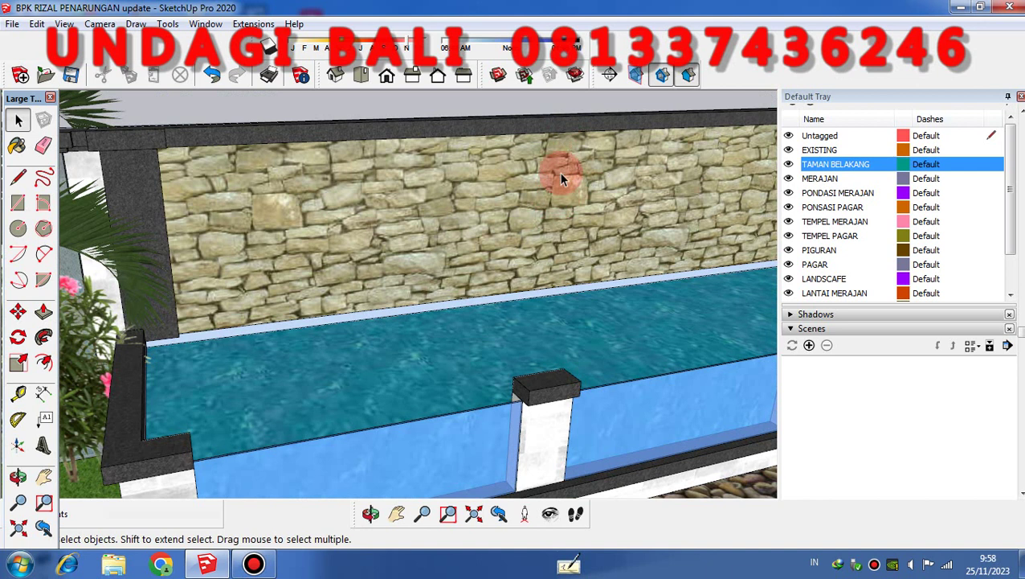
{"action": "middle_click_drag", "start_coordinate": [561, 246], "coordinate": [491, 320]}
{"action": "scroll", "coordinate": [508, 277], "scroll_direction": "down", "scroll_amount": 3}
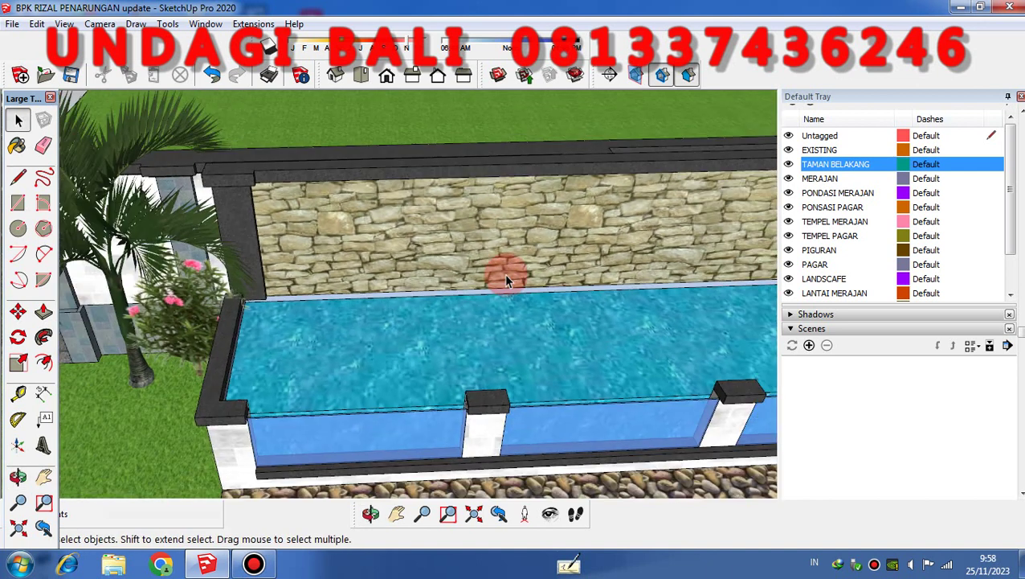
{"action": "scroll", "coordinate": [514, 275], "scroll_direction": "down", "scroll_amount": 3}
{"action": "middle_click_drag", "start_coordinate": [519, 283], "coordinate": [530, 364]}
{"action": "scroll", "coordinate": [626, 239], "scroll_direction": "down", "scroll_amount": 3}
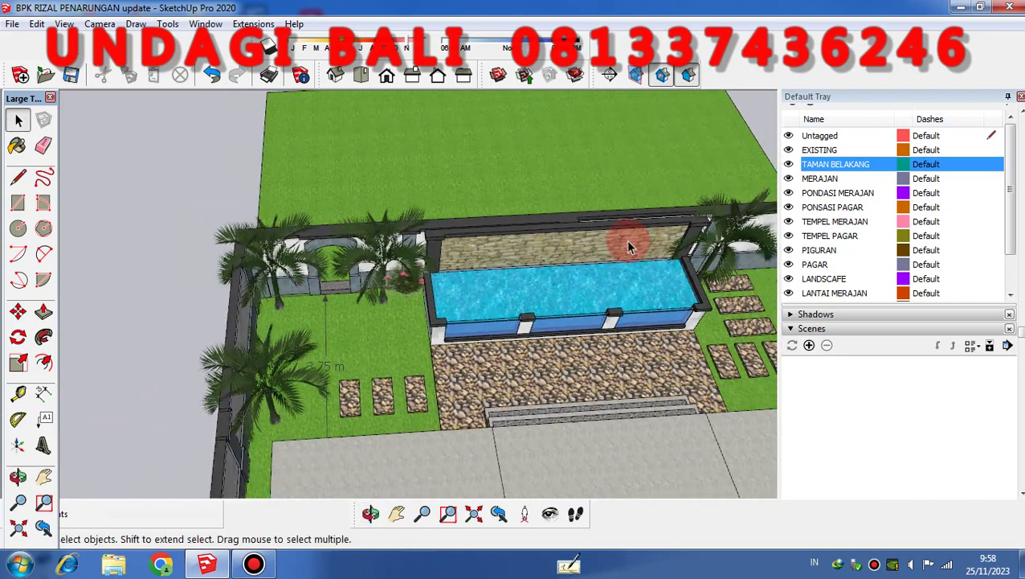
Step: Examine the pebble paving in front of the pool, the terrace steps and the stepping panels near the arched doorway
{"action": "middle_click_drag", "start_coordinate": [603, 302], "coordinate": [593, 424]}
{"action": "scroll", "coordinate": [591, 396], "scroll_direction": "up", "scroll_amount": 3}
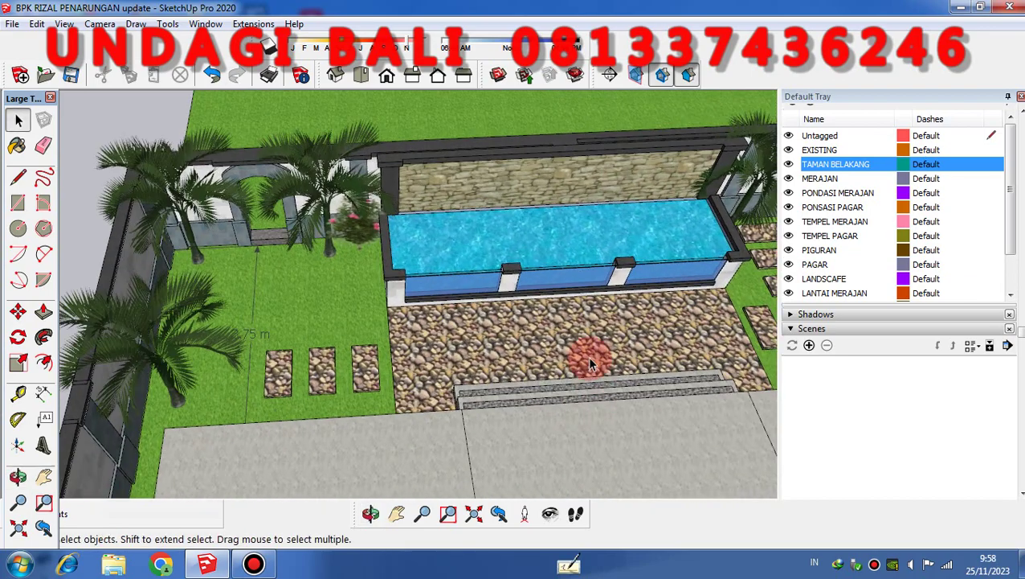
{"action": "middle_click_drag", "start_coordinate": [512, 374], "coordinate": [597, 290]}
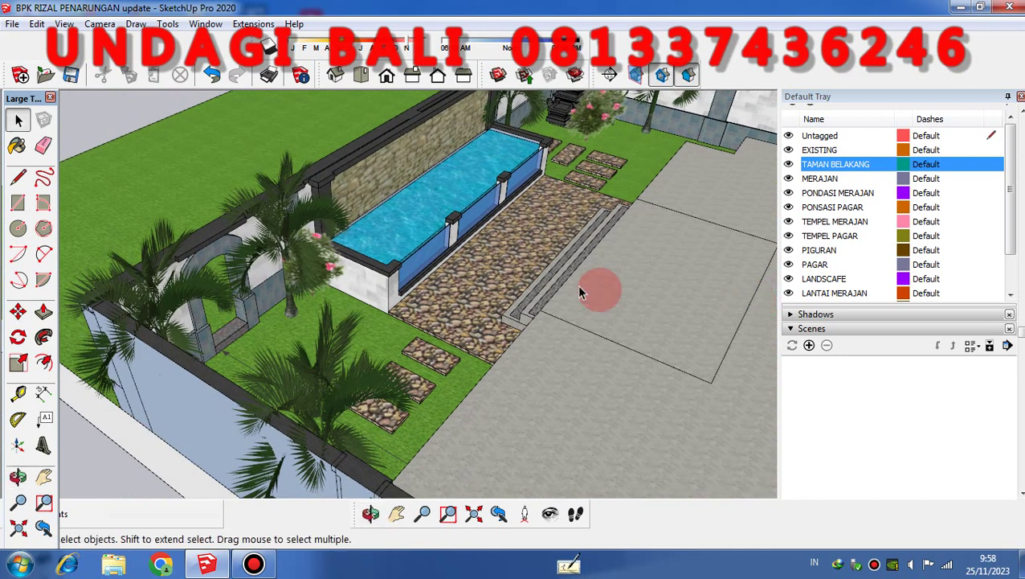
{"action": "scroll", "coordinate": [482, 273], "scroll_direction": "up", "scroll_amount": 3}
{"action": "scroll", "coordinate": [481, 268], "scroll_direction": "up", "scroll_amount": 2}
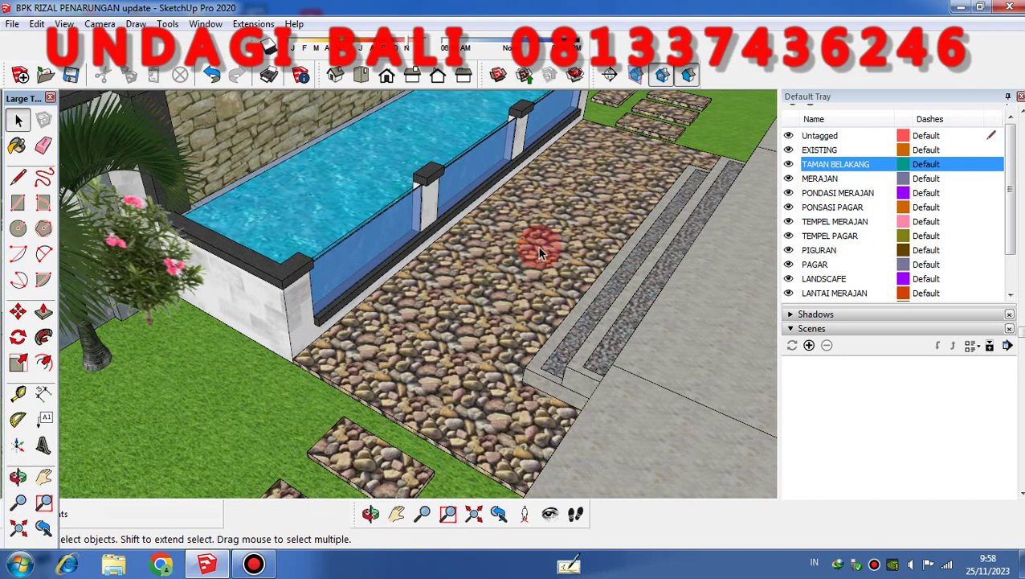
{"action": "middle_click_drag", "start_coordinate": [590, 227], "coordinate": [404, 247]}
{"action": "scroll", "coordinate": [537, 276], "scroll_direction": "down", "scroll_amount": 5}
{"action": "scroll", "coordinate": [257, 267], "scroll_direction": "up", "scroll_amount": 3}
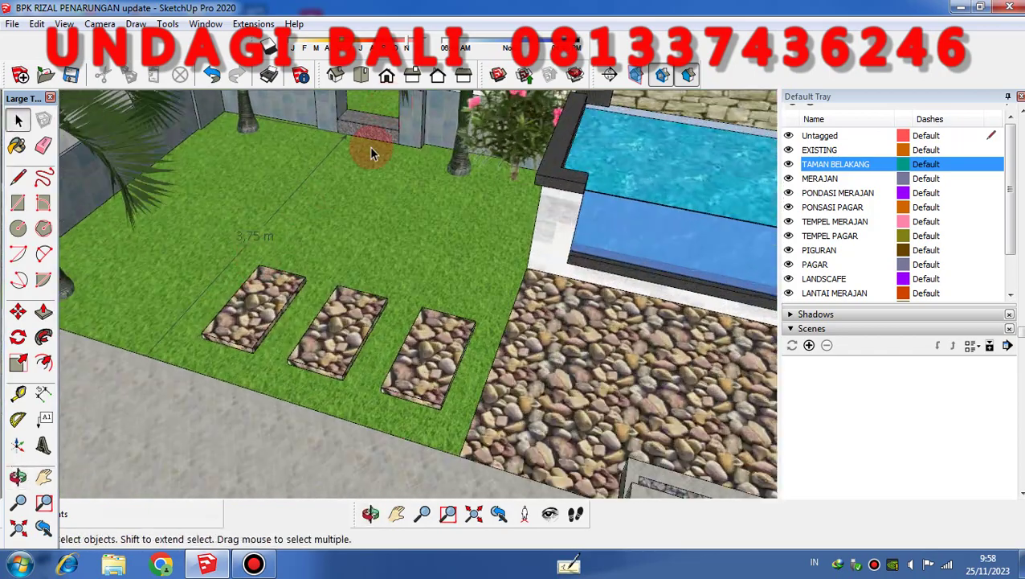
{"action": "scroll", "coordinate": [358, 260], "scroll_direction": "down", "scroll_amount": 3}
{"action": "middle_click_drag", "start_coordinate": [354, 251], "coordinate": [415, 257]}
{"action": "scroll", "coordinate": [377, 268], "scroll_direction": "down", "scroll_amount": 3}
{"action": "middle_click_drag", "start_coordinate": [386, 175], "coordinate": [615, 192]}
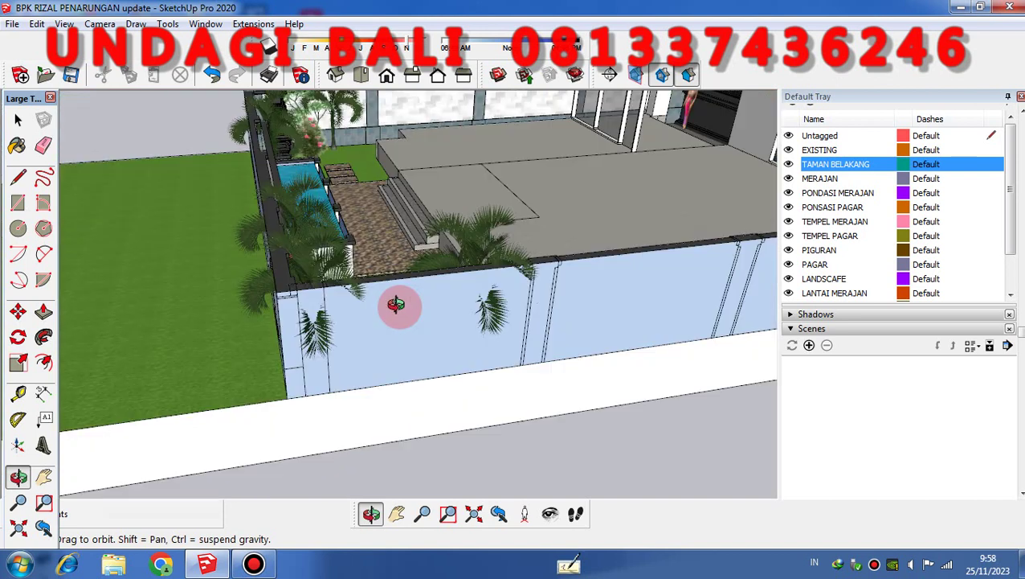
Step: Examine the whole property from both sides, including the boundary walls, back garden, two-storey house and garage roof
{"action": "middle_click_drag", "start_coordinate": [396, 305], "coordinate": [261, 341]}
{"action": "scroll", "coordinate": [428, 236], "scroll_direction": "down", "scroll_amount": 5}
{"action": "mouse_move", "coordinate": [428, 236]}
{"action": "middle_mouse_down"}
{"action": "mouse_move", "coordinate": [407, 229]}
{"action": "mouse_move", "coordinate": [419, 227]}
{"action": "middle_mouse_up"}
{"action": "scroll", "coordinate": [366, 177], "scroll_direction": "down", "scroll_amount": 7}
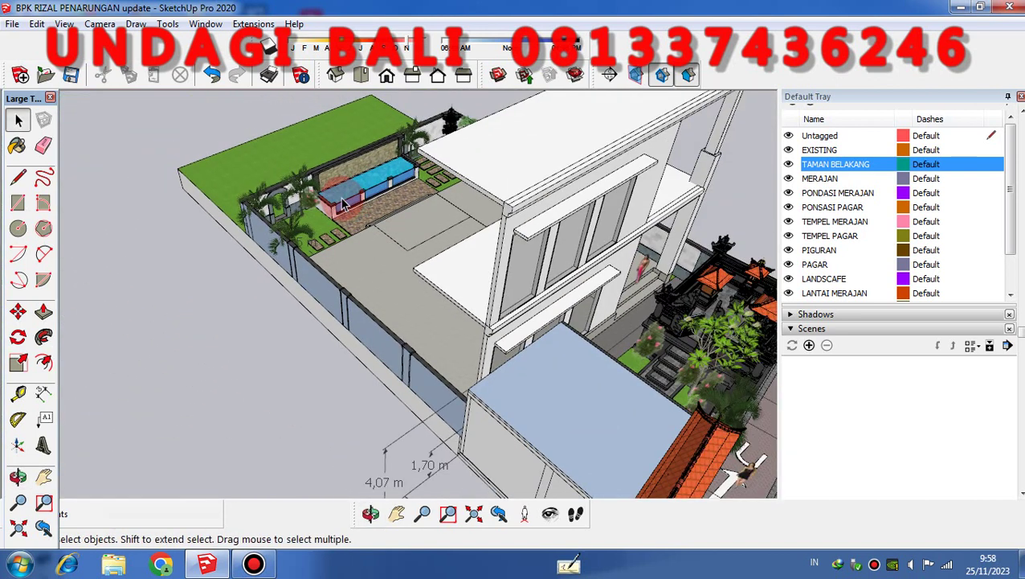
{"action": "middle_click_drag", "start_coordinate": [348, 233], "coordinate": [362, 167]}
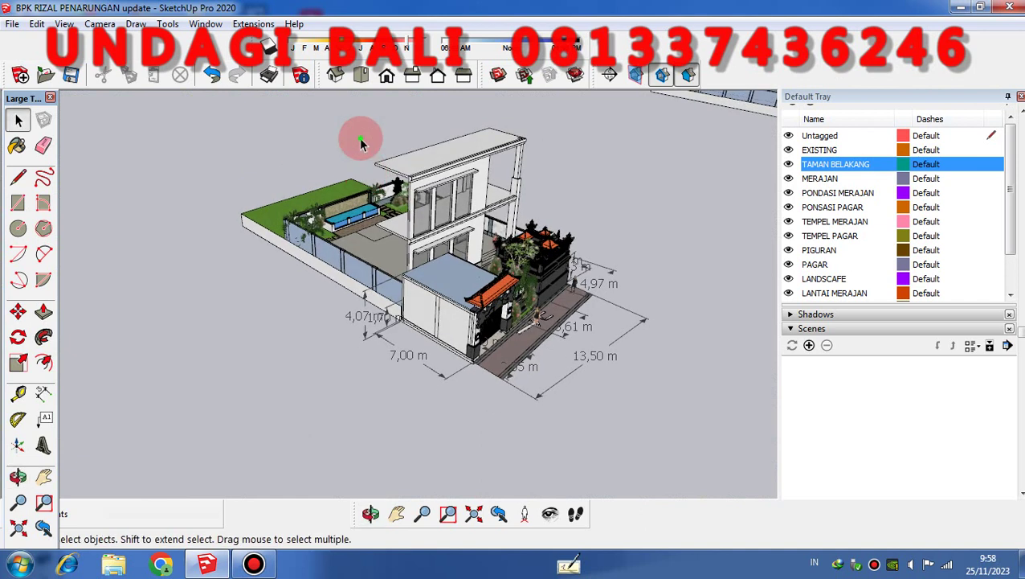
{"action": "scroll", "coordinate": [385, 175], "scroll_direction": "up", "scroll_amount": 3}
{"action": "scroll", "coordinate": [481, 274], "scroll_direction": "down", "scroll_amount": 3}
{"action": "middle_click_drag", "start_coordinate": [481, 275], "coordinate": [161, 329]}
{"action": "scroll", "coordinate": [590, 293], "scroll_direction": "down", "scroll_amount": 2}
{"action": "middle_click_drag", "start_coordinate": [527, 321], "coordinate": [418, 318]}
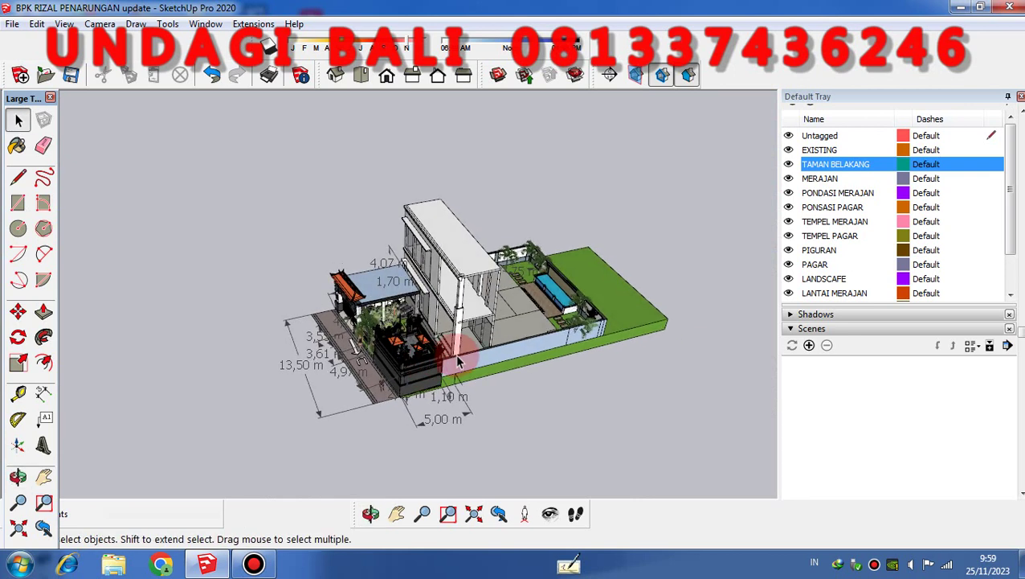
Step: Examine the whole house from the street side, with the entrance gate, front garden, shrine and overall dimensions
{"action": "middle_click_drag", "start_coordinate": [426, 365], "coordinate": [717, 334]}
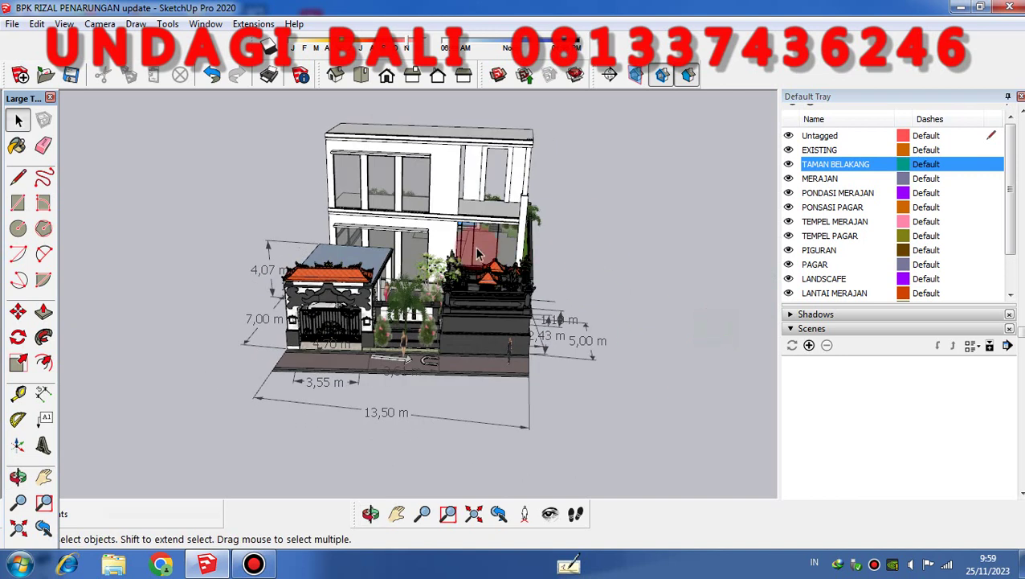
{"action": "middle_click_drag", "start_coordinate": [575, 382], "coordinate": [649, 292]}
{"action": "scroll", "coordinate": [388, 306], "scroll_direction": "up", "scroll_amount": 1}
{"action": "middle_click_drag", "start_coordinate": [389, 306], "coordinate": [486, 311]}
{"action": "scroll", "coordinate": [466, 393], "scroll_direction": "down", "scroll_amount": 1}
{"action": "scroll", "coordinate": [650, 317], "scroll_direction": "up", "scroll_amount": 2}
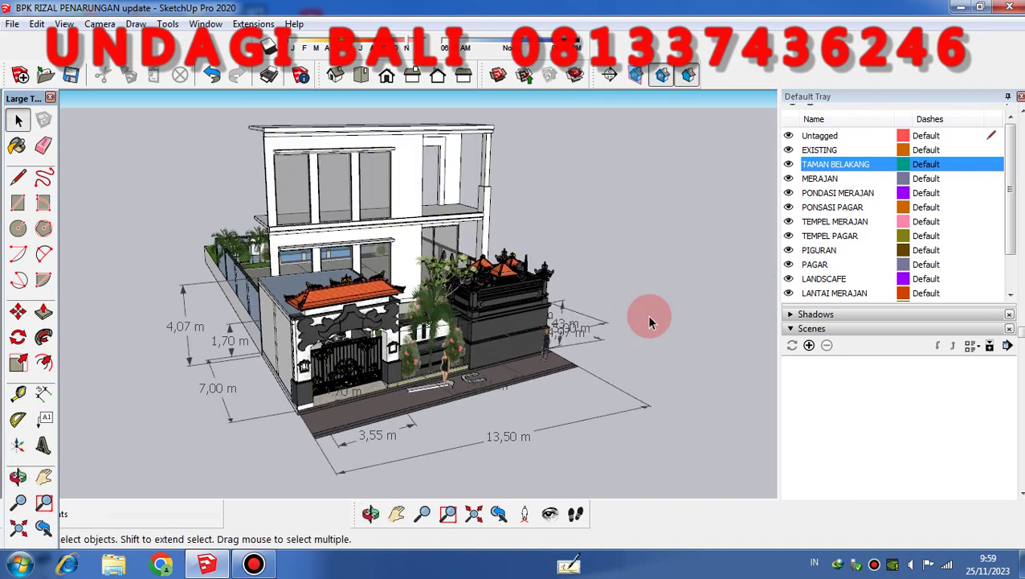
{"action": "middle_click_drag", "start_coordinate": [648, 332], "coordinate": [647, 371]}
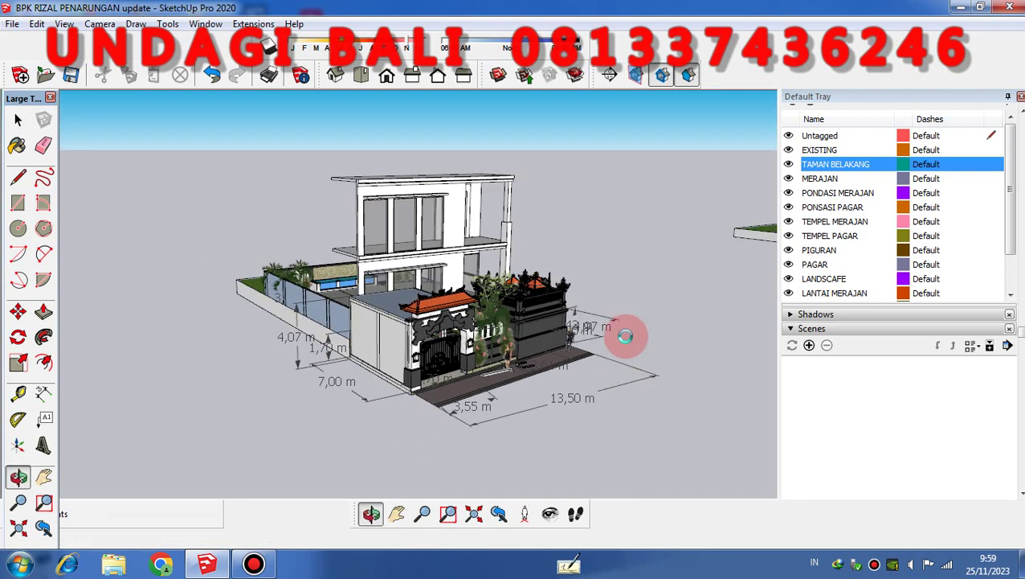